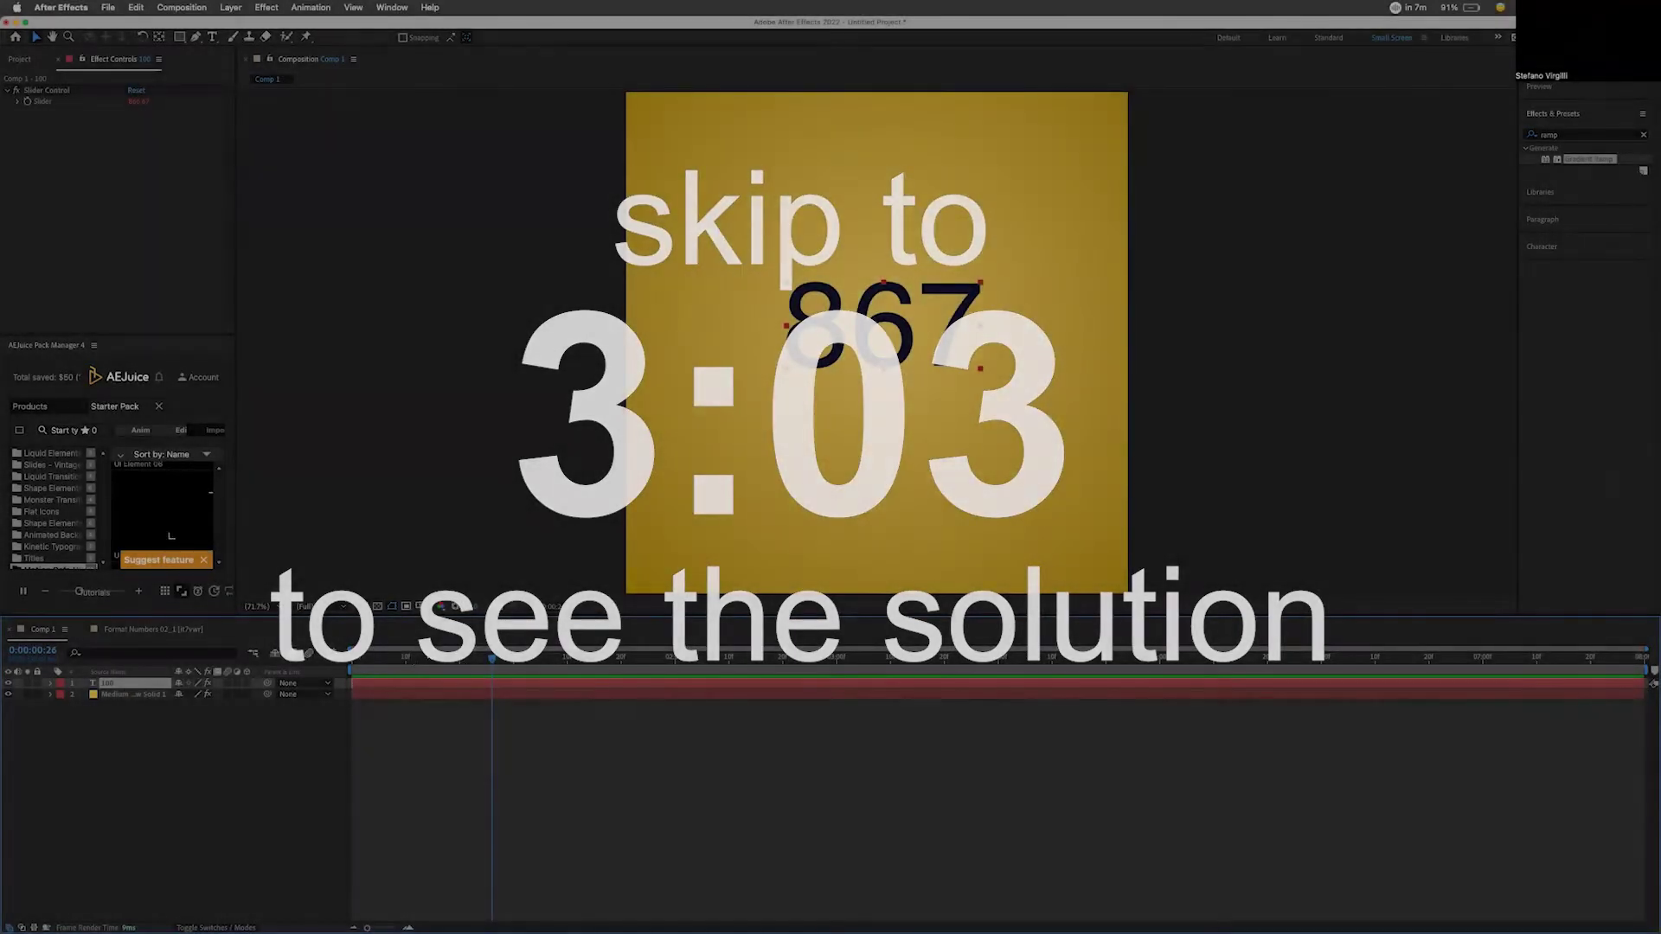
Step: Reveal and examine the Source Text expression of the counter text layer near the start of the composition
drag(492, 658, 367, 663)
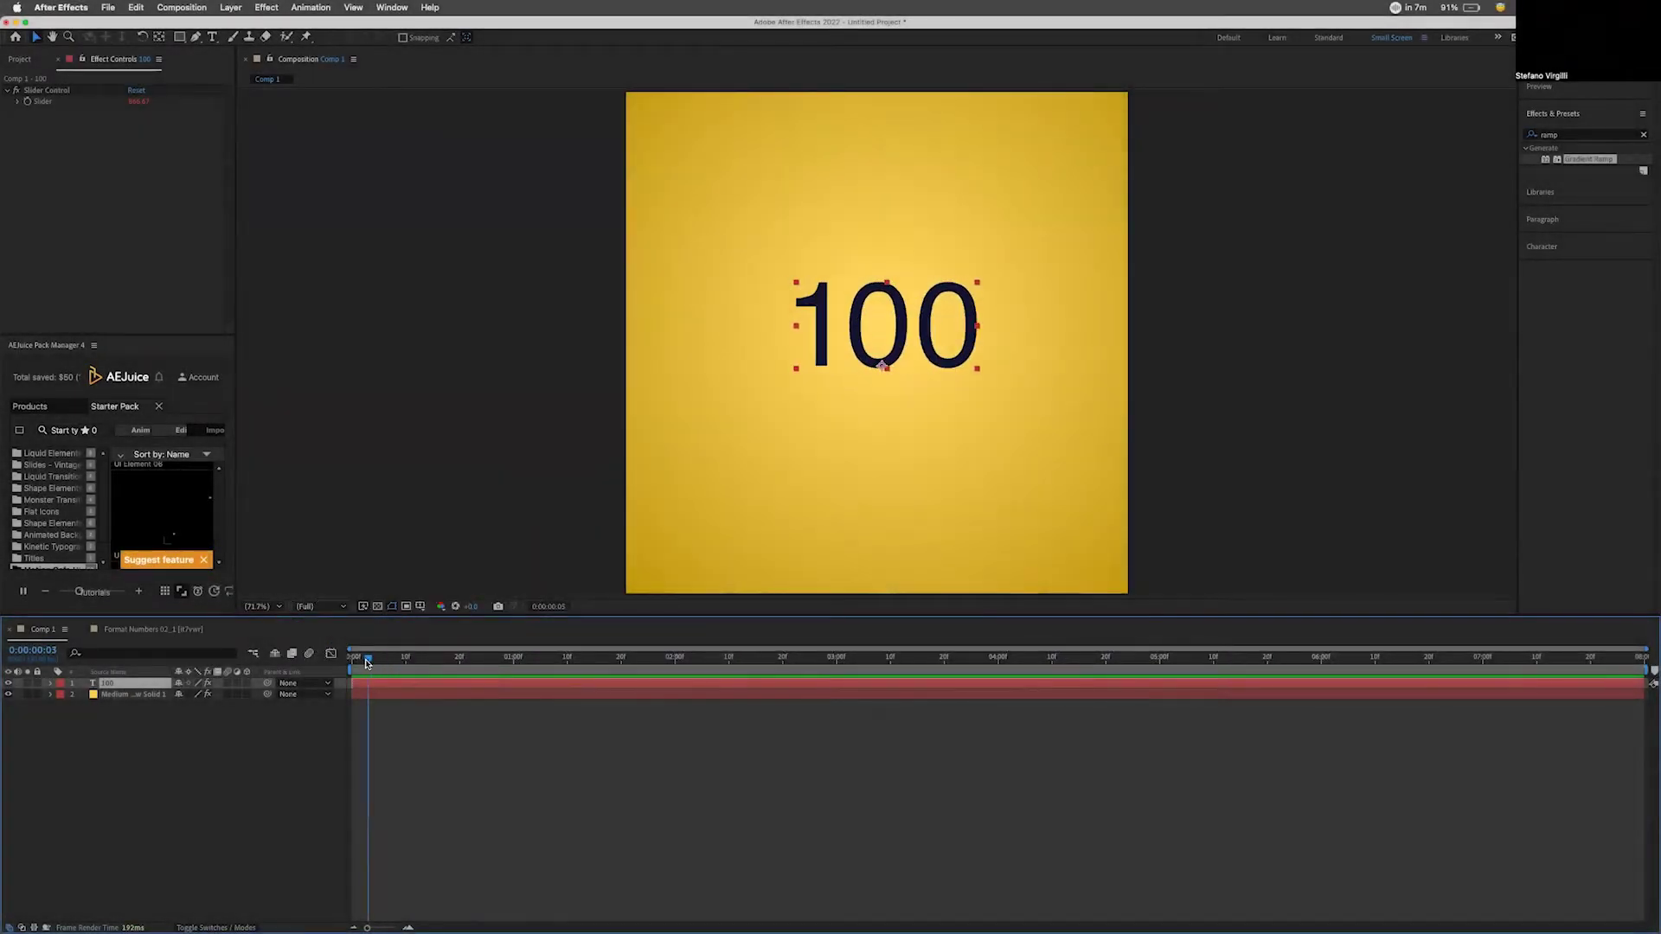
click(49, 684)
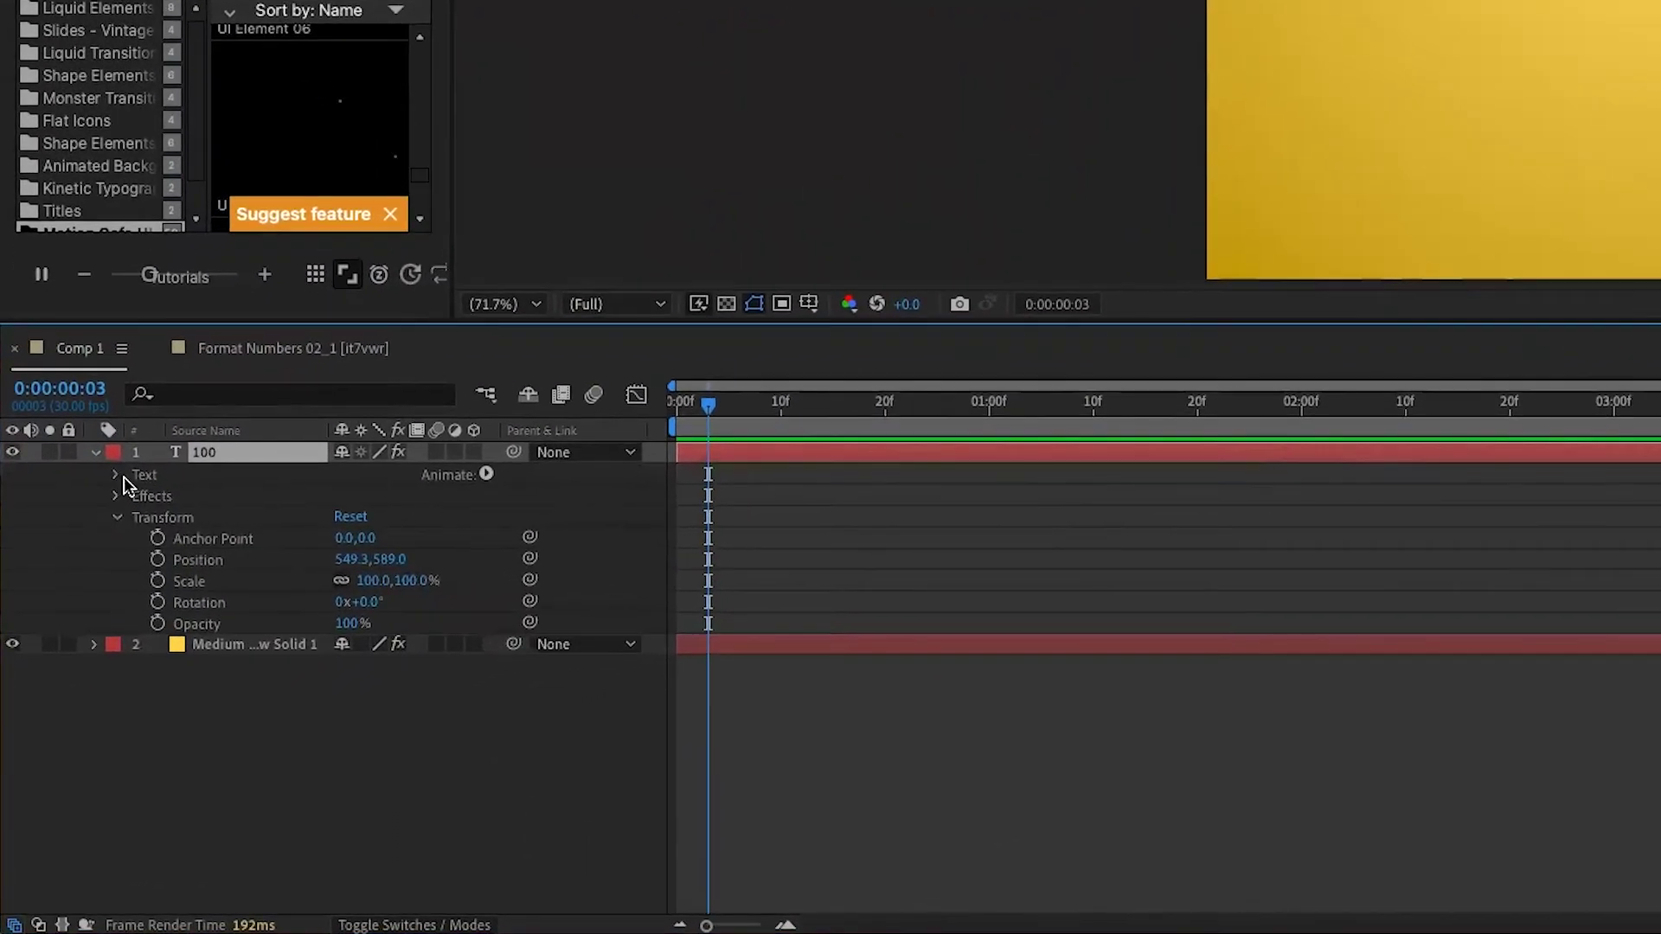
click(117, 476)
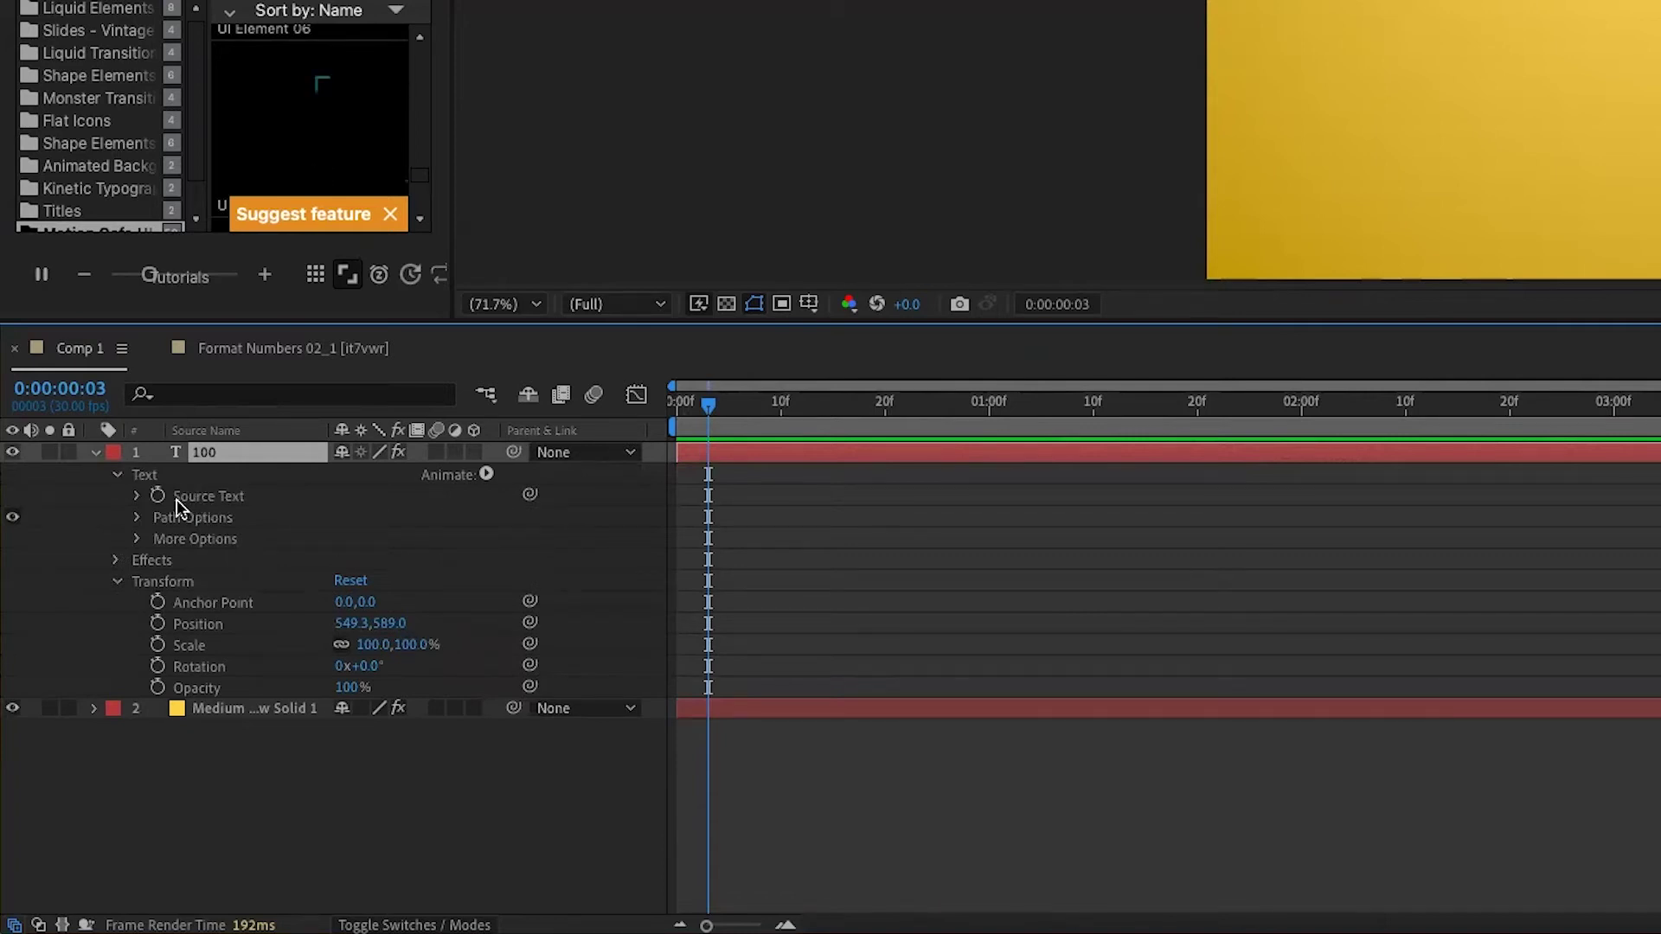
click(137, 495)
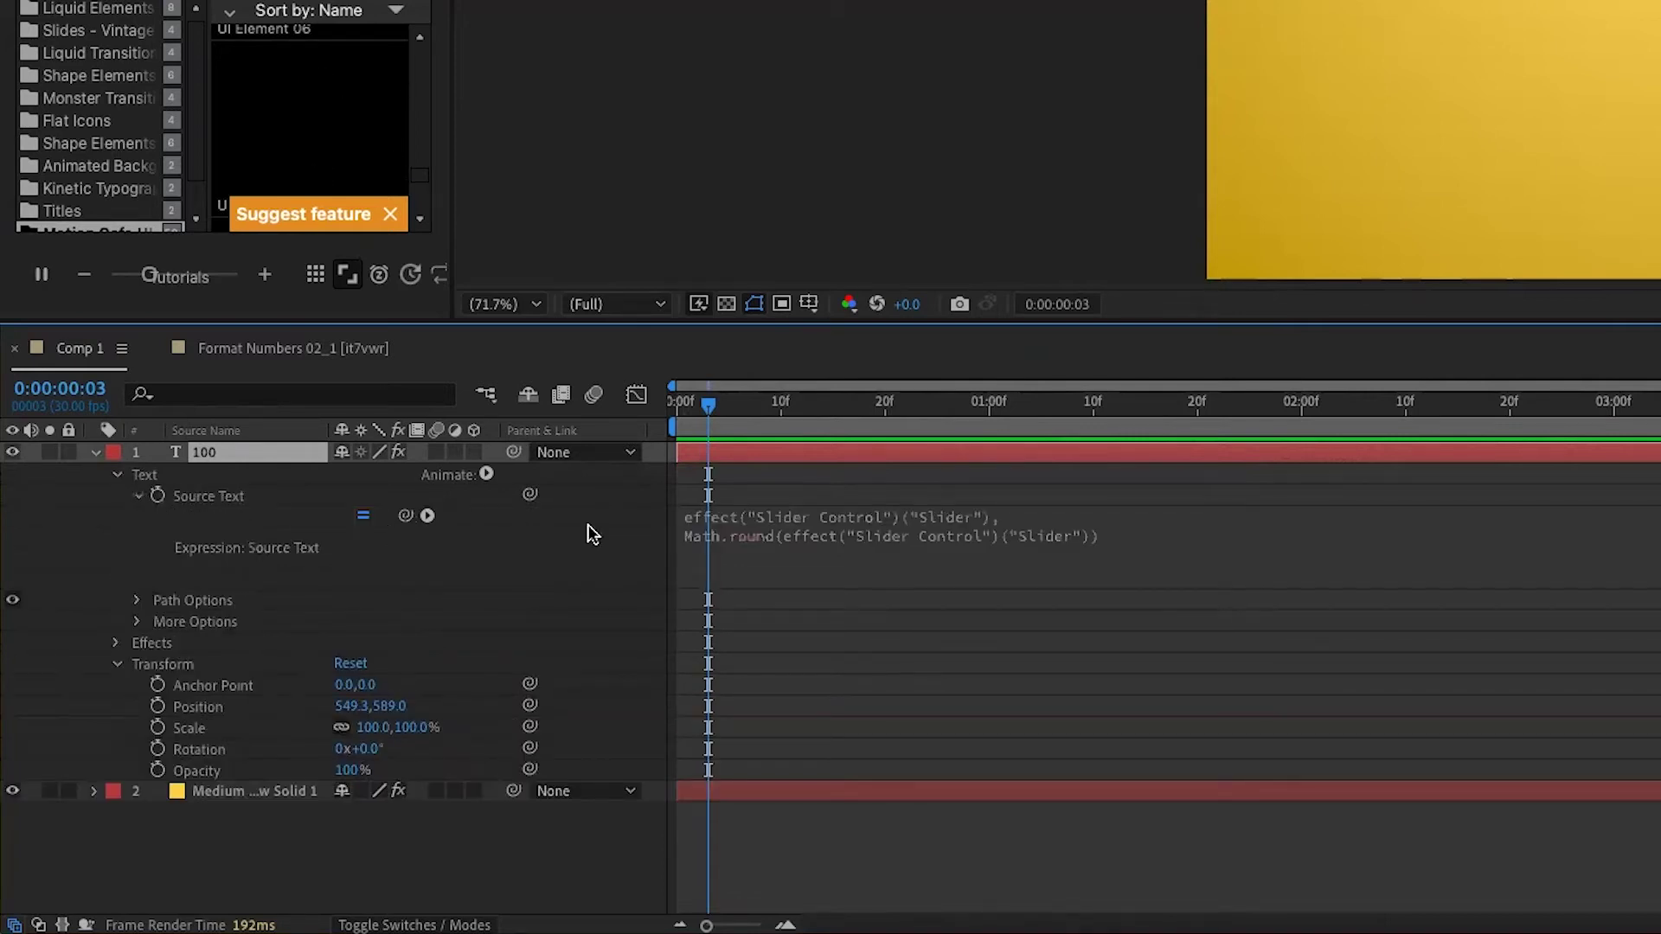
click(834, 530)
click(925, 512)
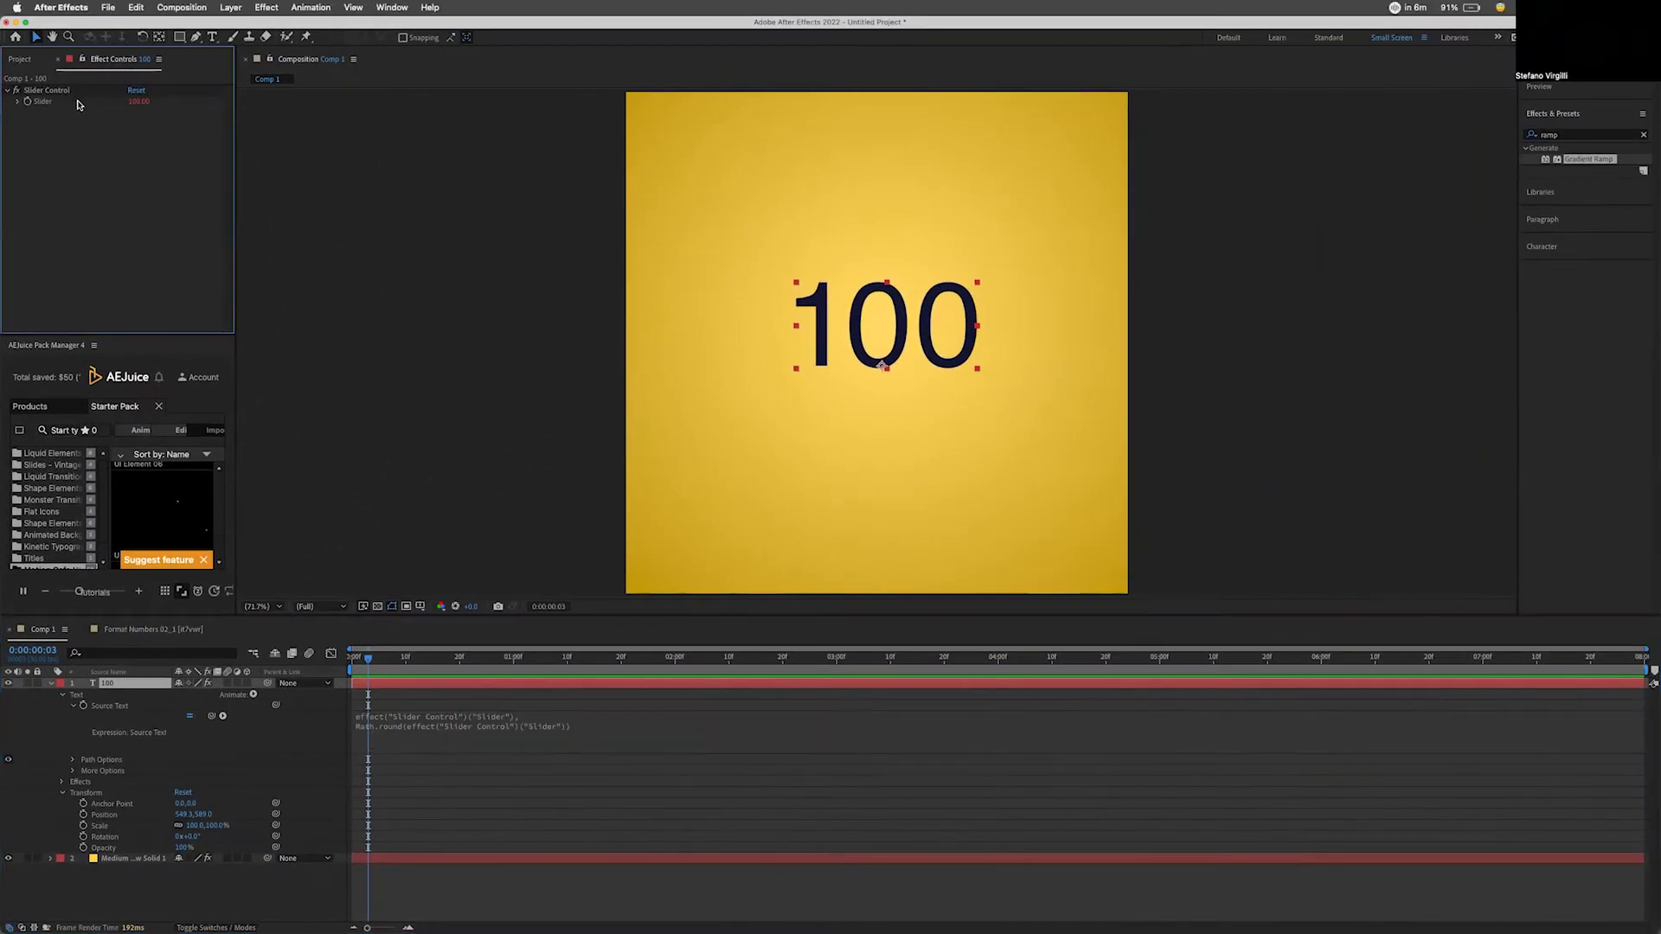
Step: Expand the counter layer's Slider Control effect down to the Slider property's expression
click(63, 92)
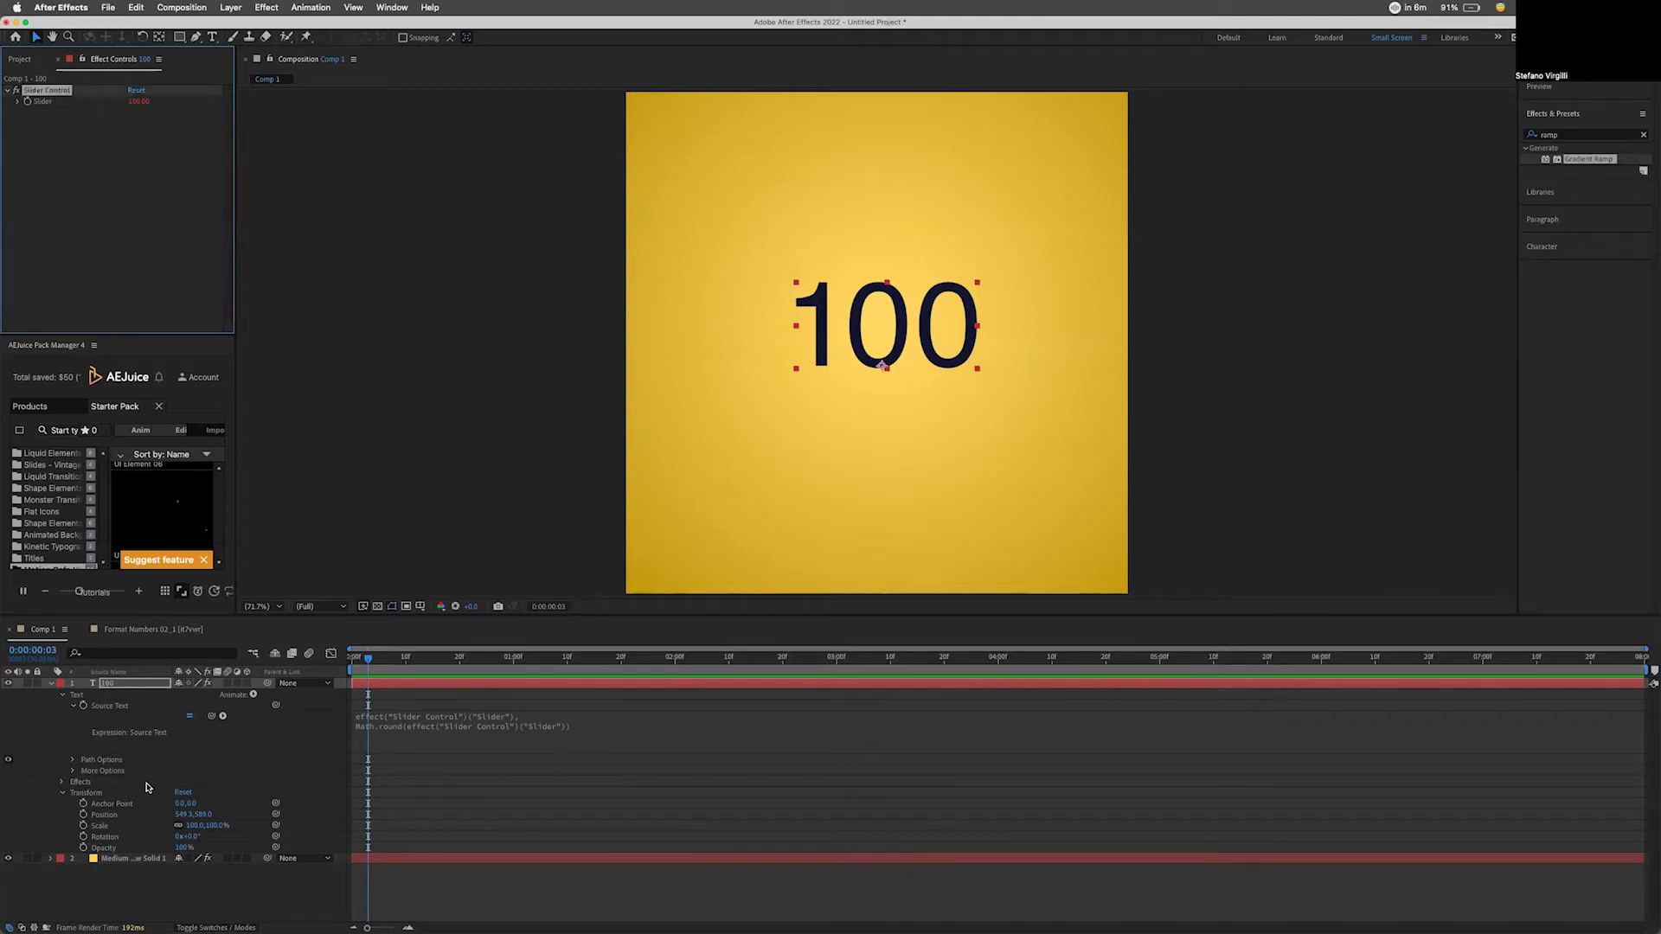
click(62, 782)
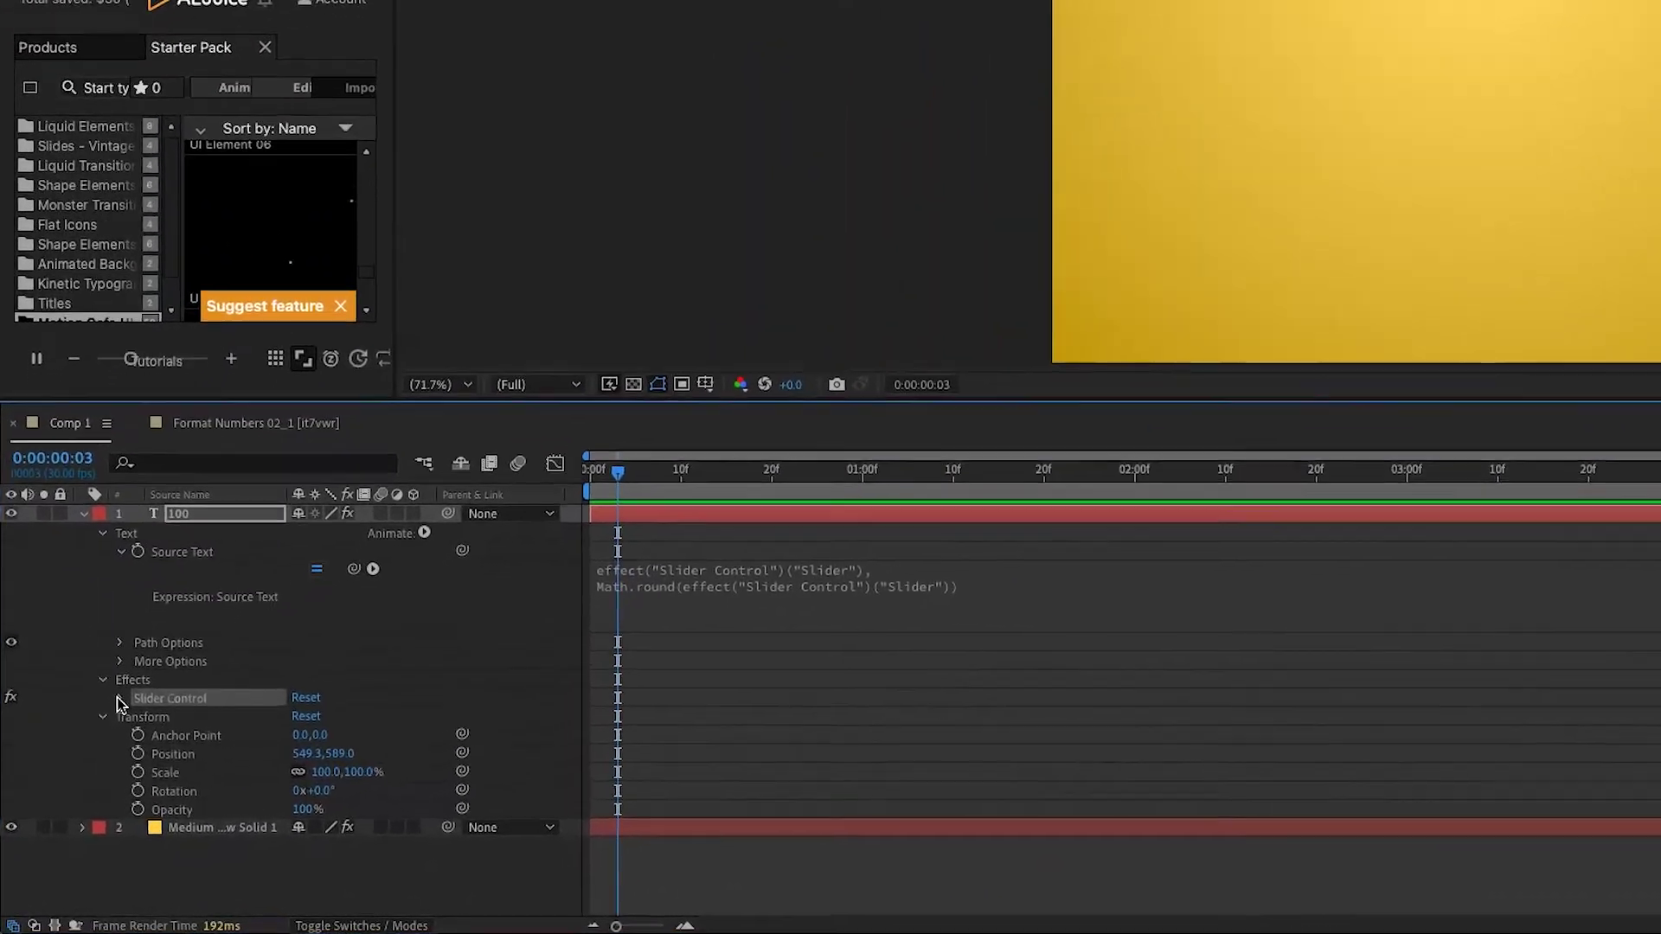
click(120, 700)
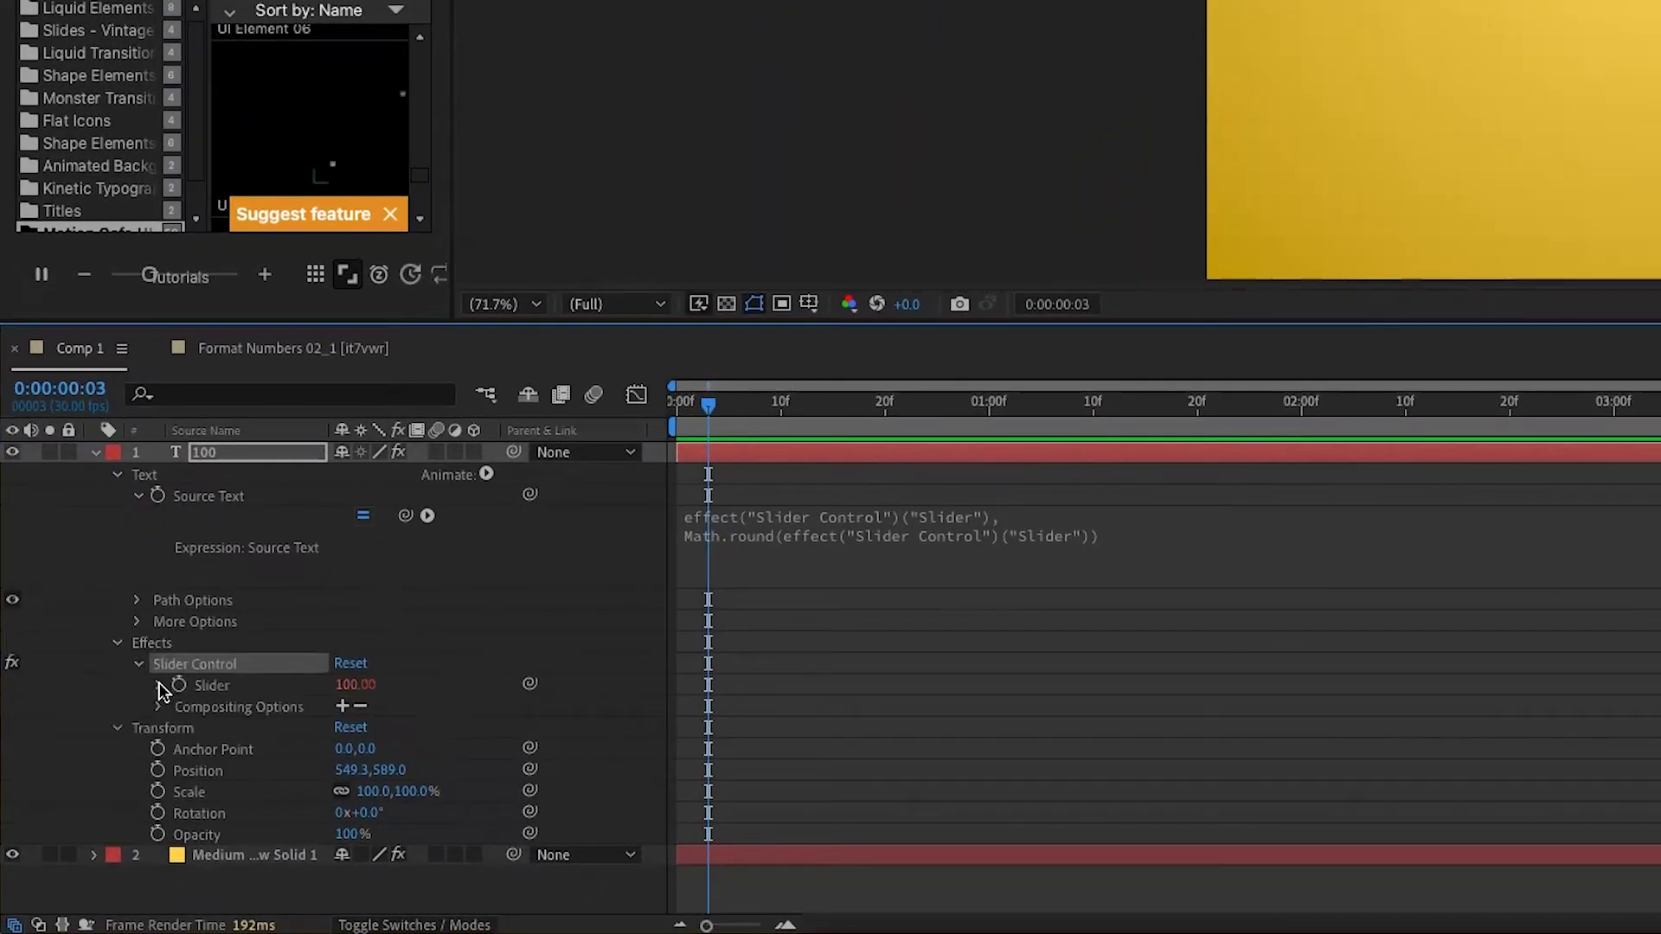
click(160, 685)
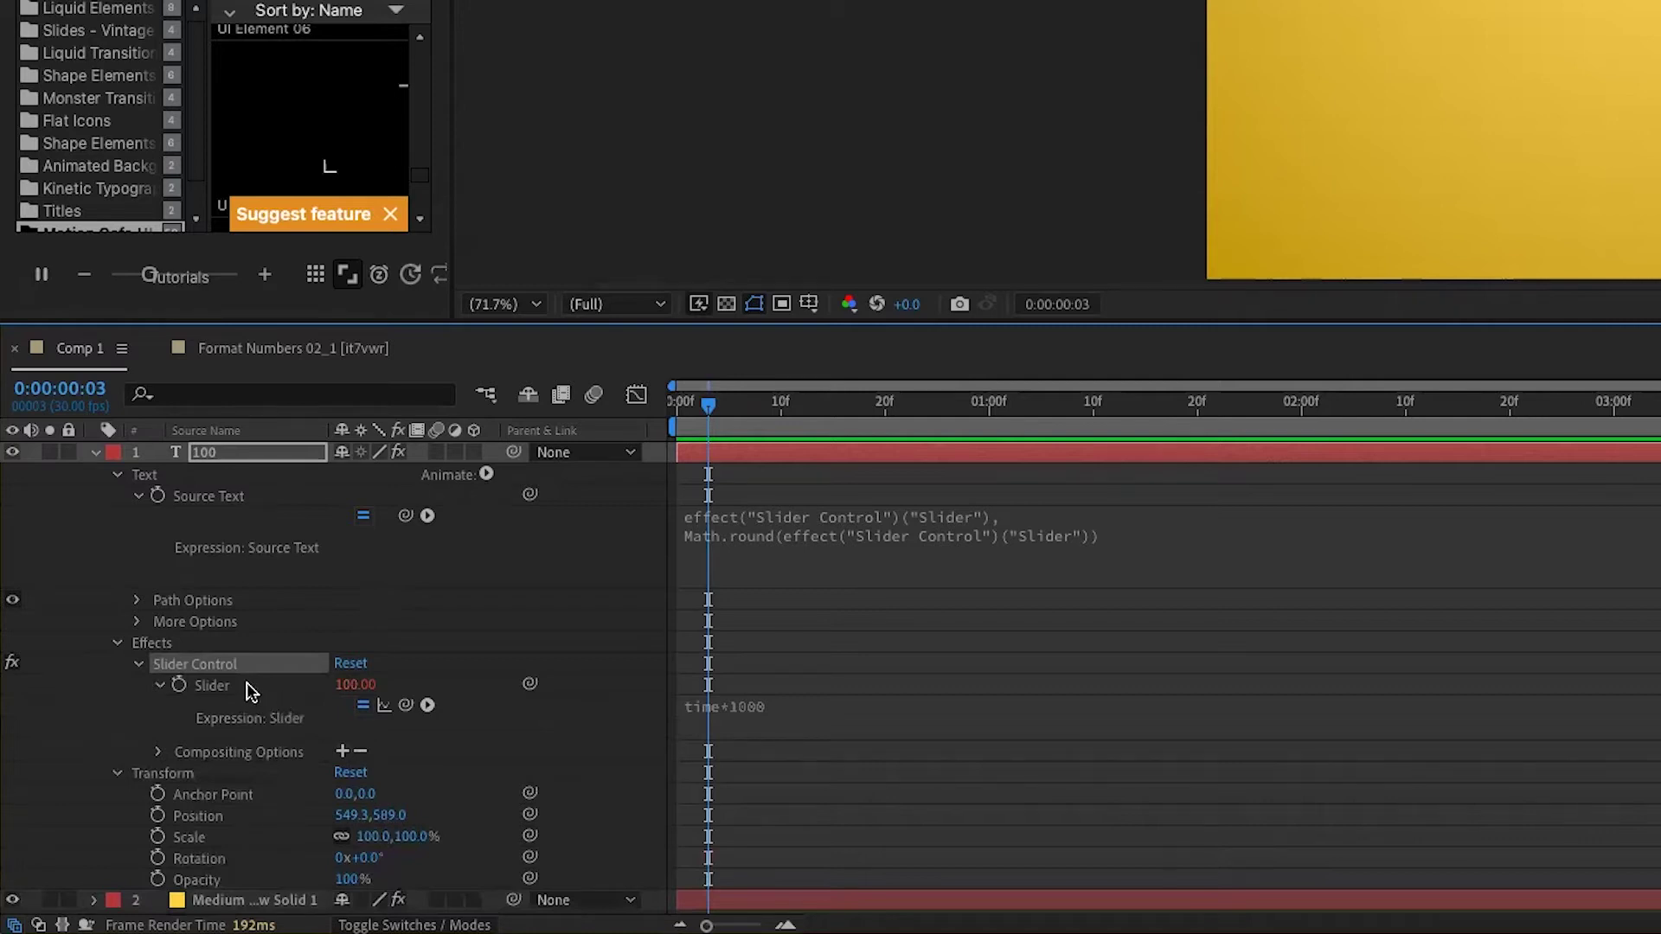
Step: Reduce the Slider's expression to time and preview the counter up to 0:00:00:22
click(764, 714)
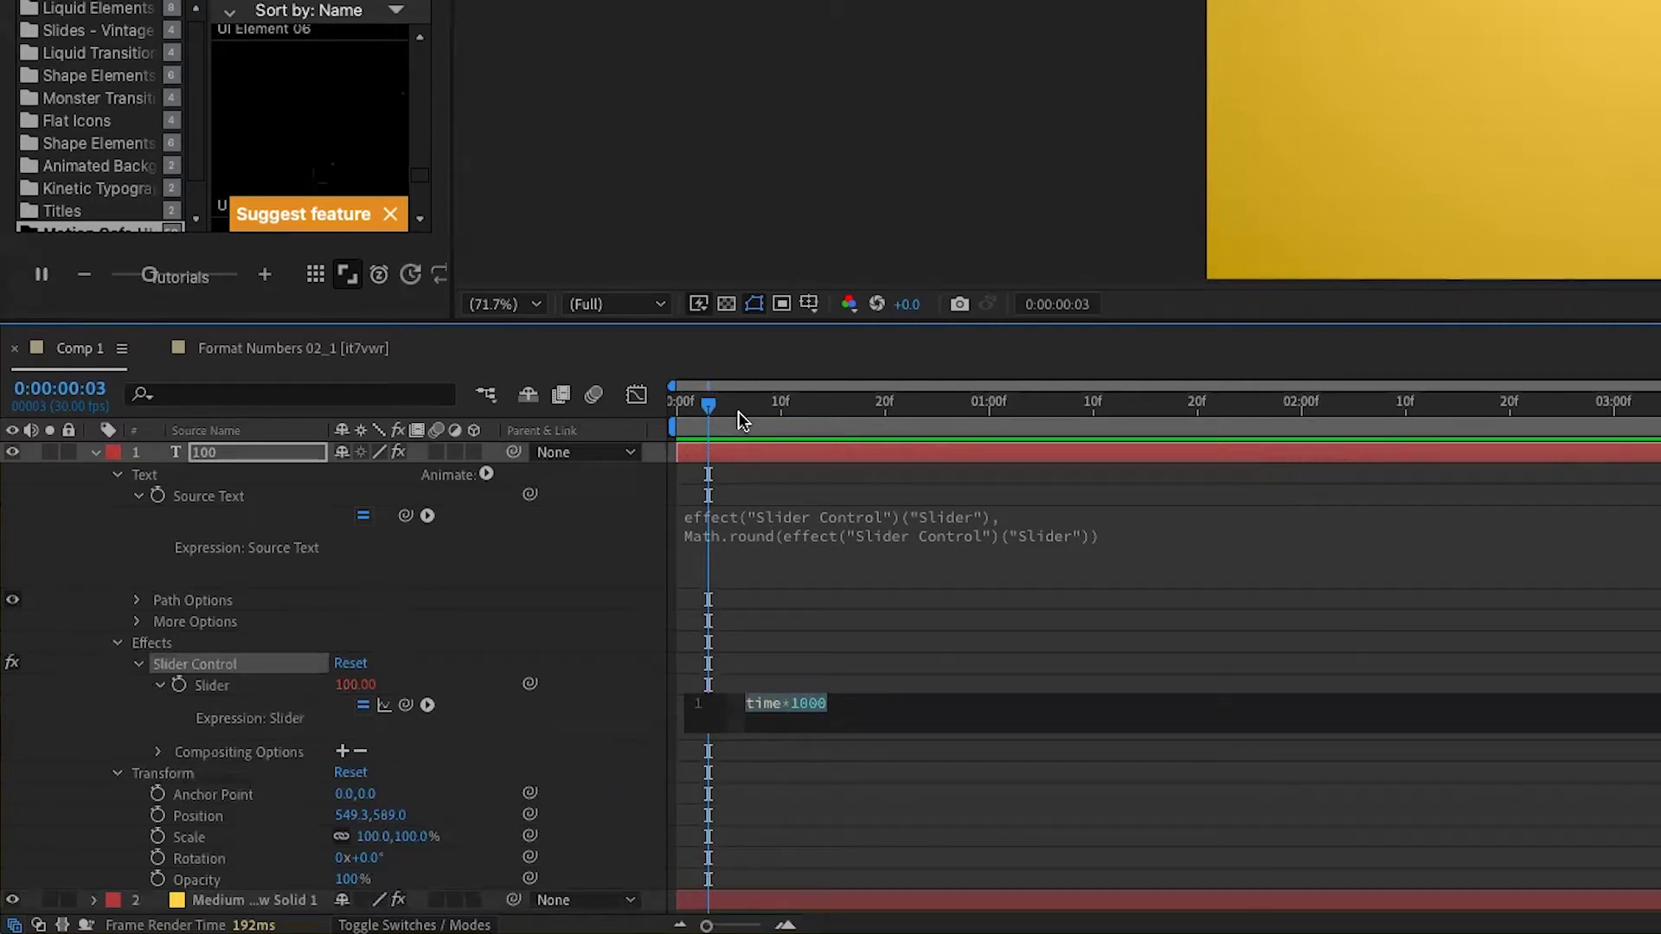
key(Right)
key(Left)
key(Left)
key(Left)
key(Left)
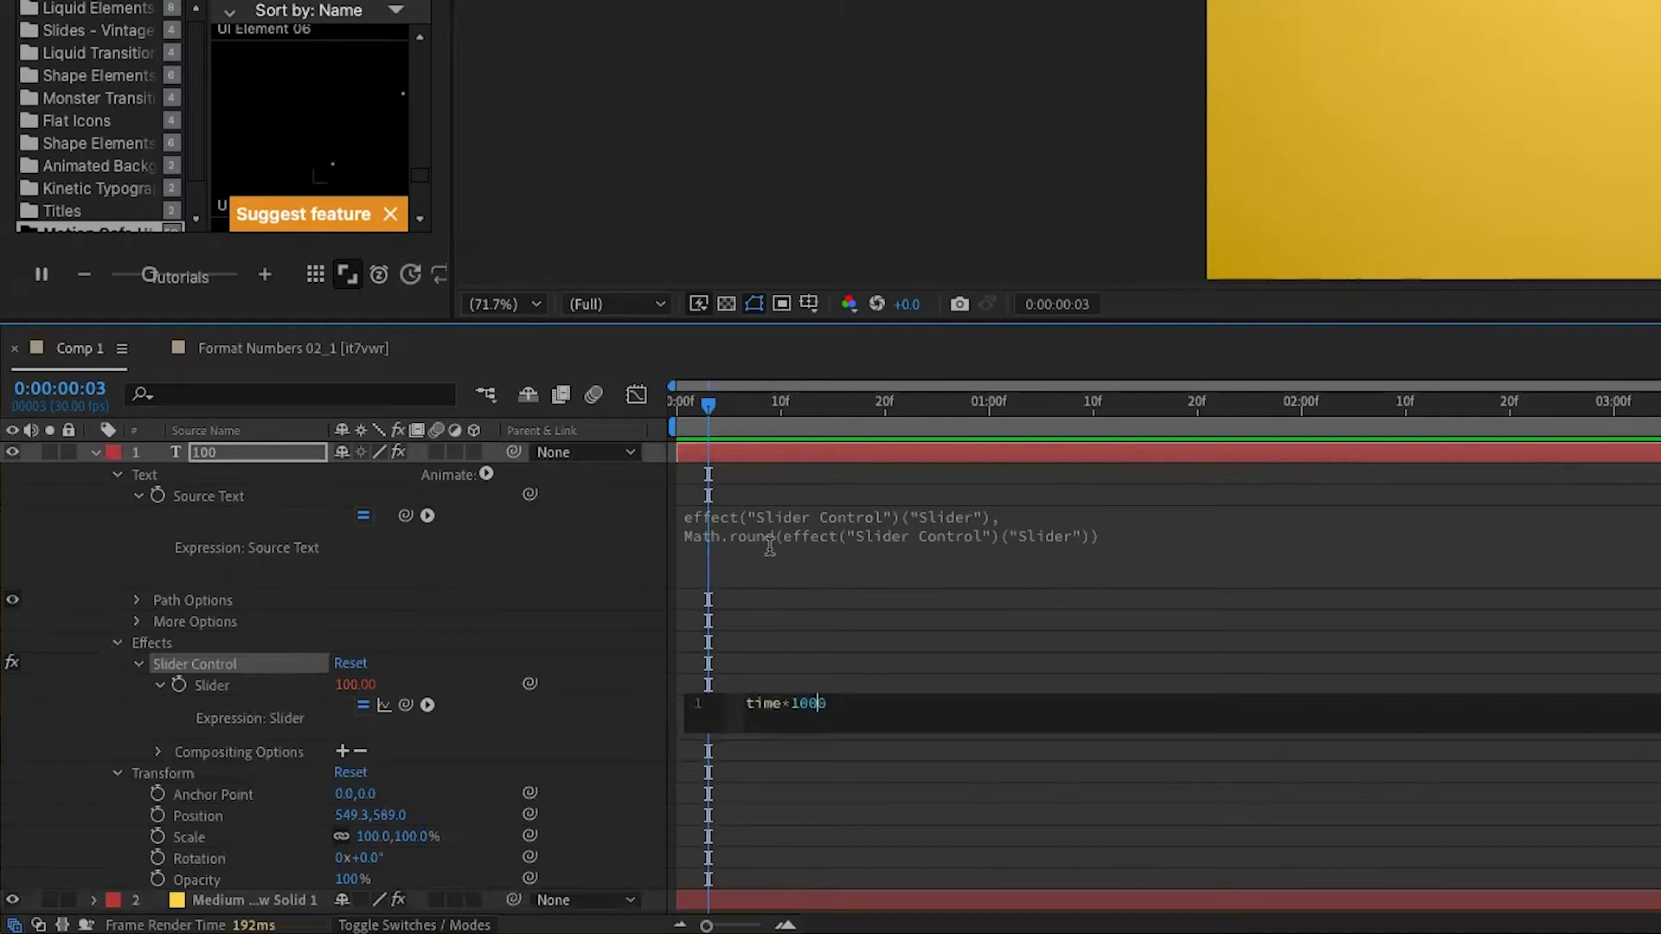
key(shift+End)
key(Delete)
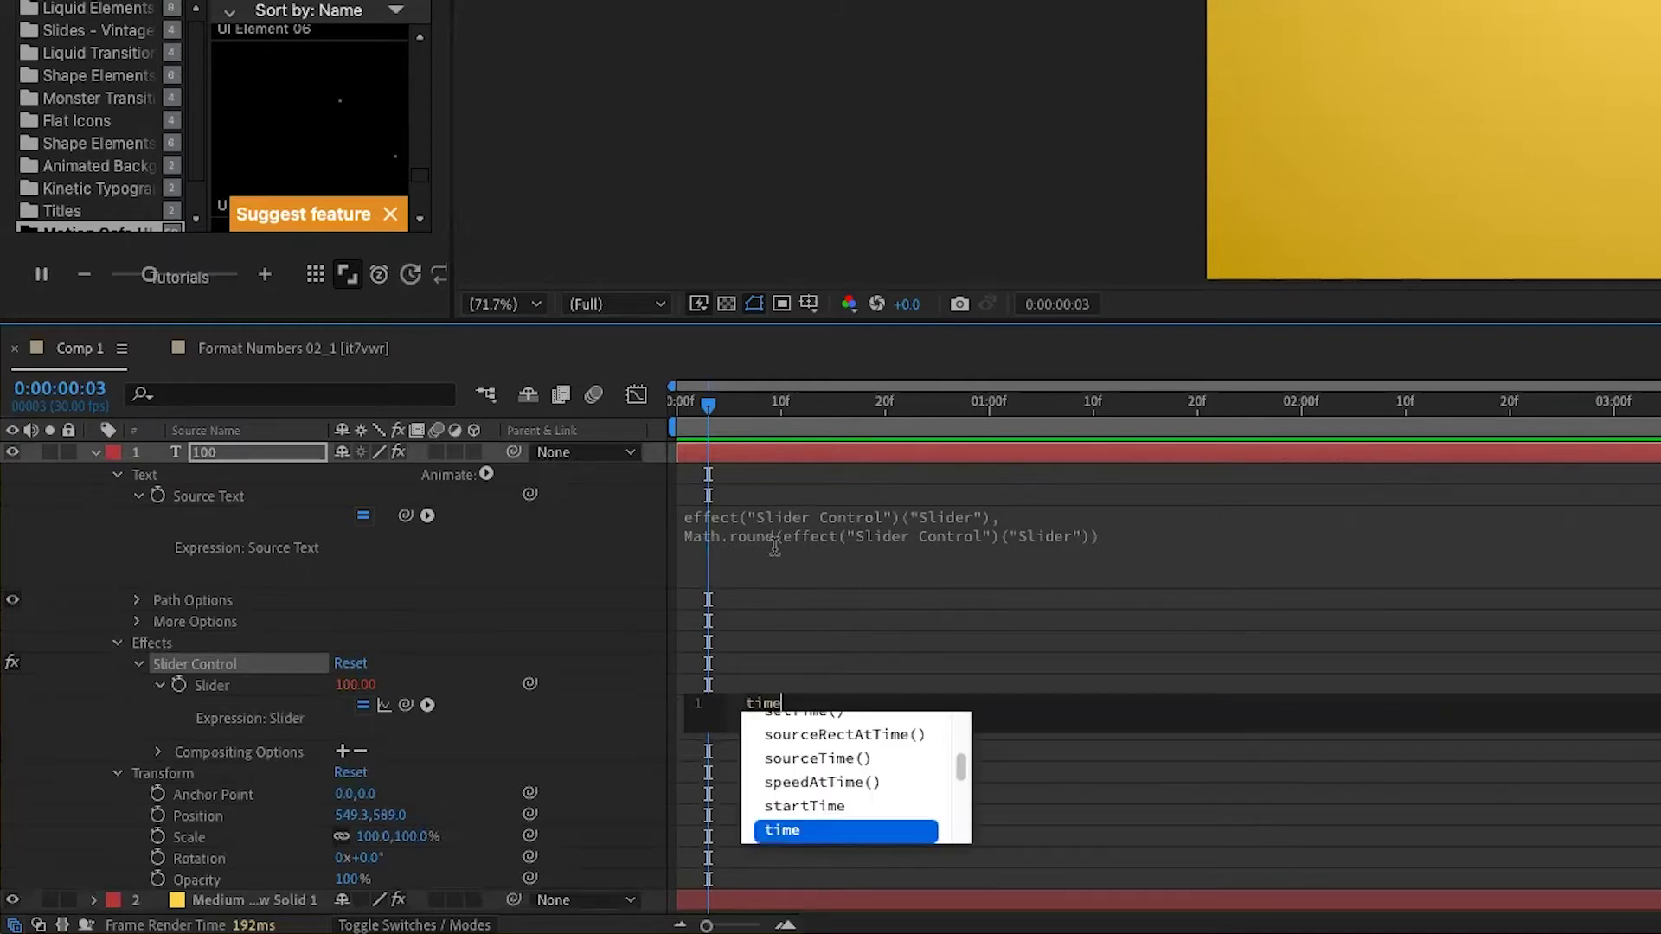
click(973, 663)
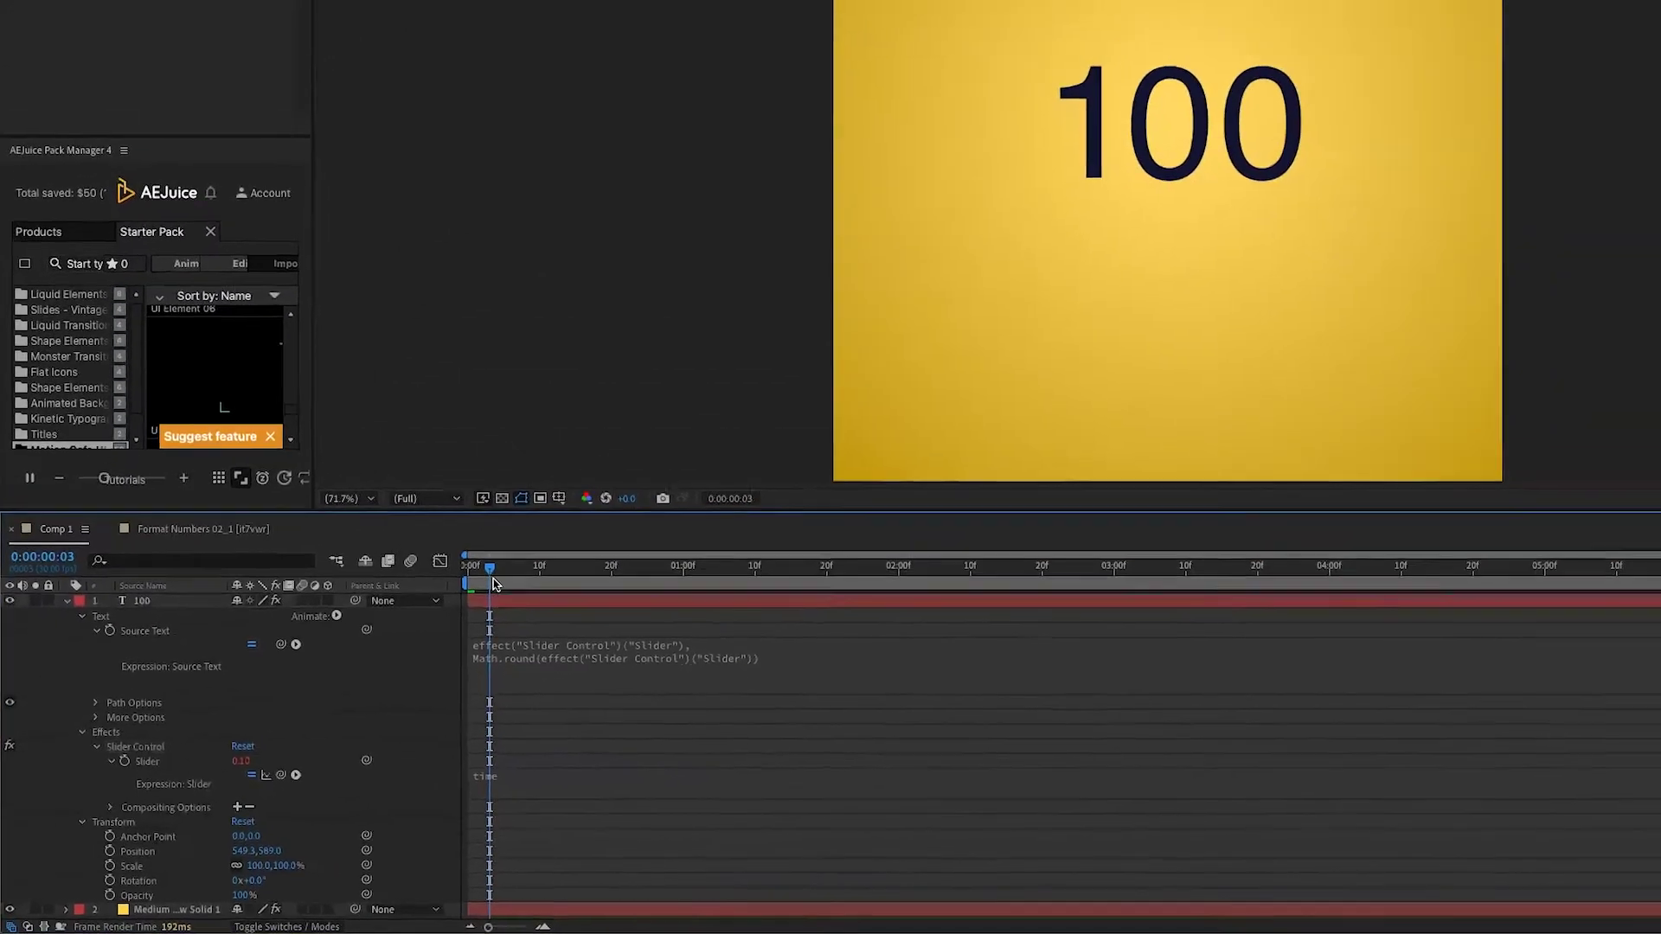
click(626, 441)
drag(353, 659, 470, 674)
Step: Delete both lines of the counter layer's Source Text expression
click(506, 734)
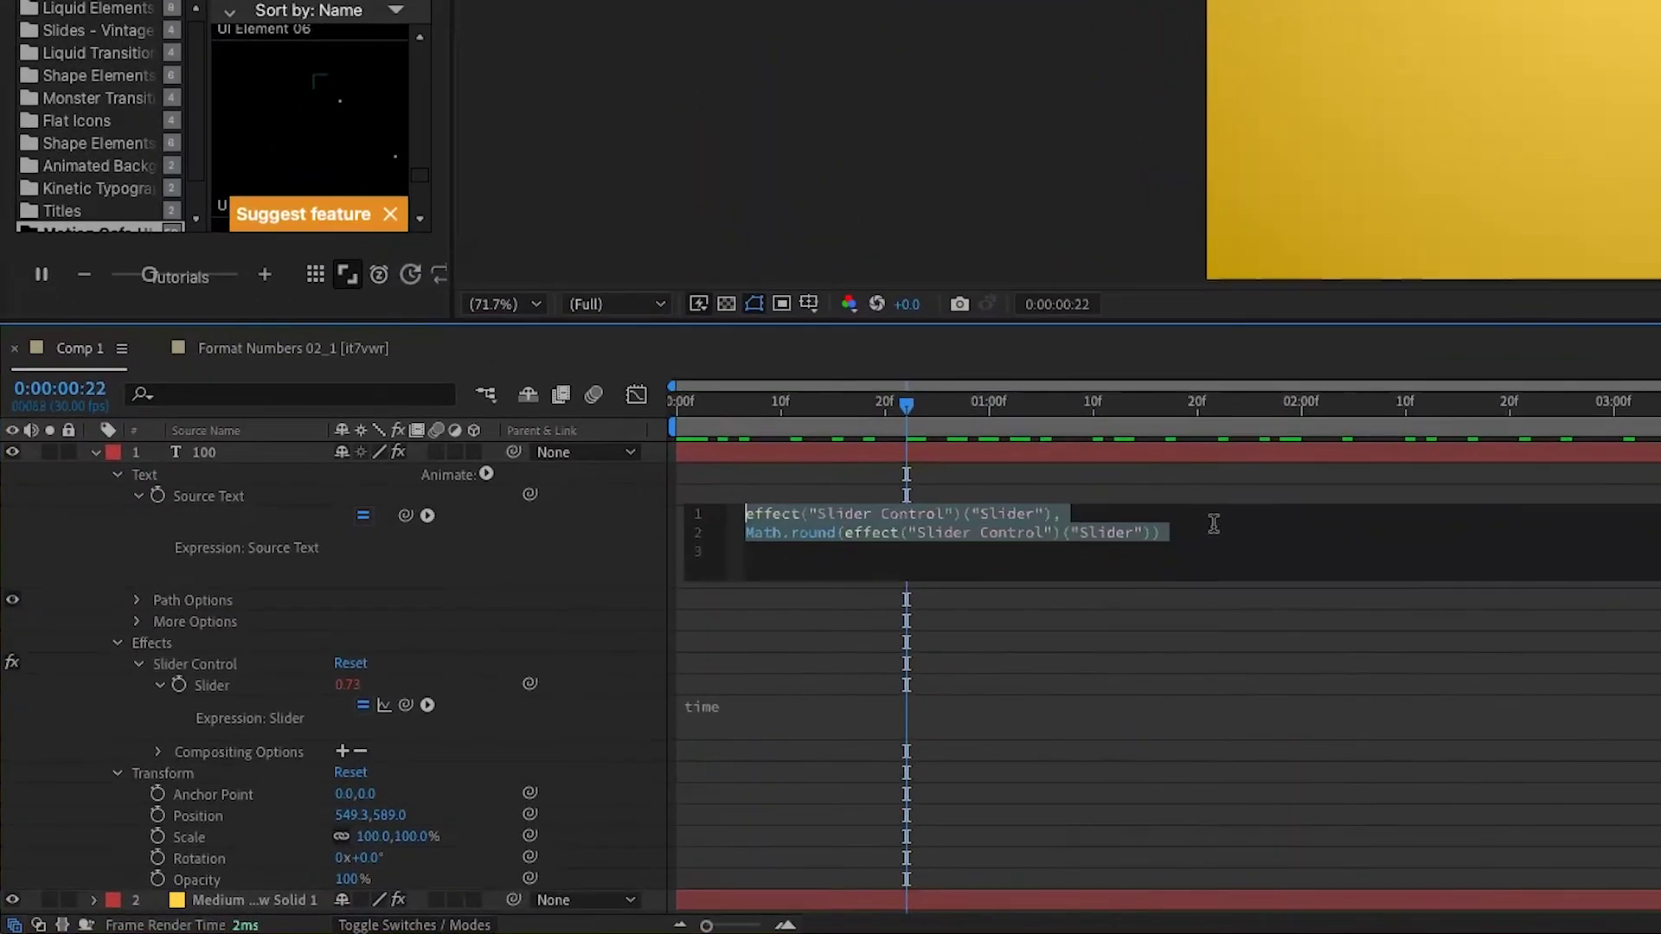
triple_click(1211, 526)
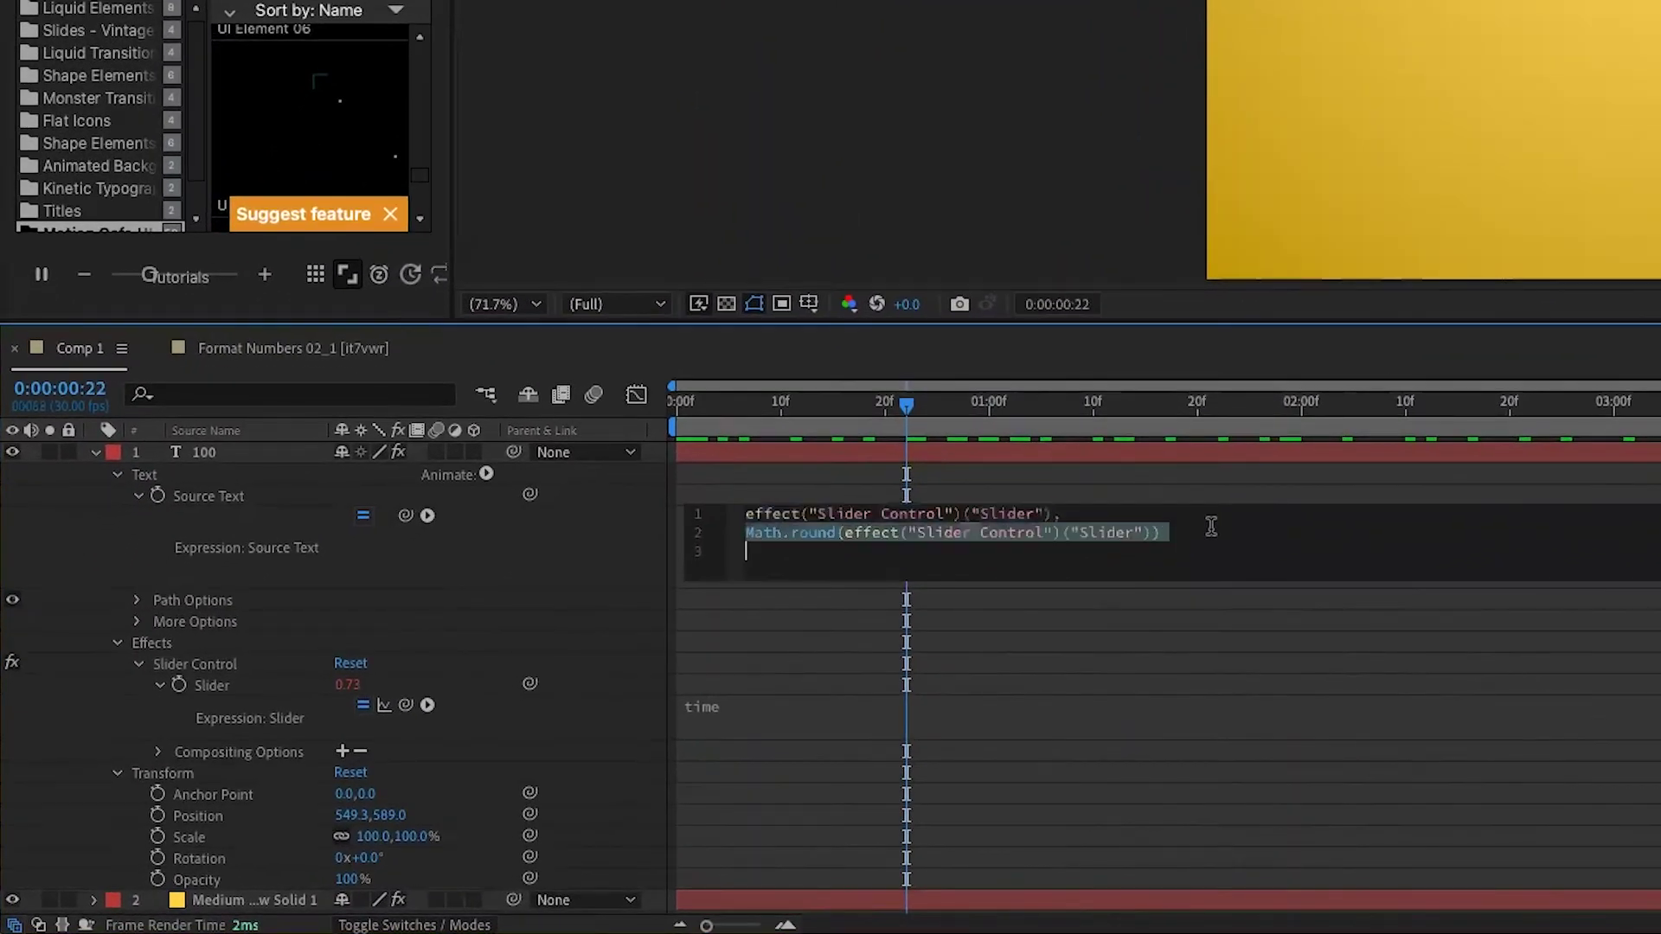
key(BackSpace)
click(1100, 515)
triple_click(1100, 514)
key(BackSpace)
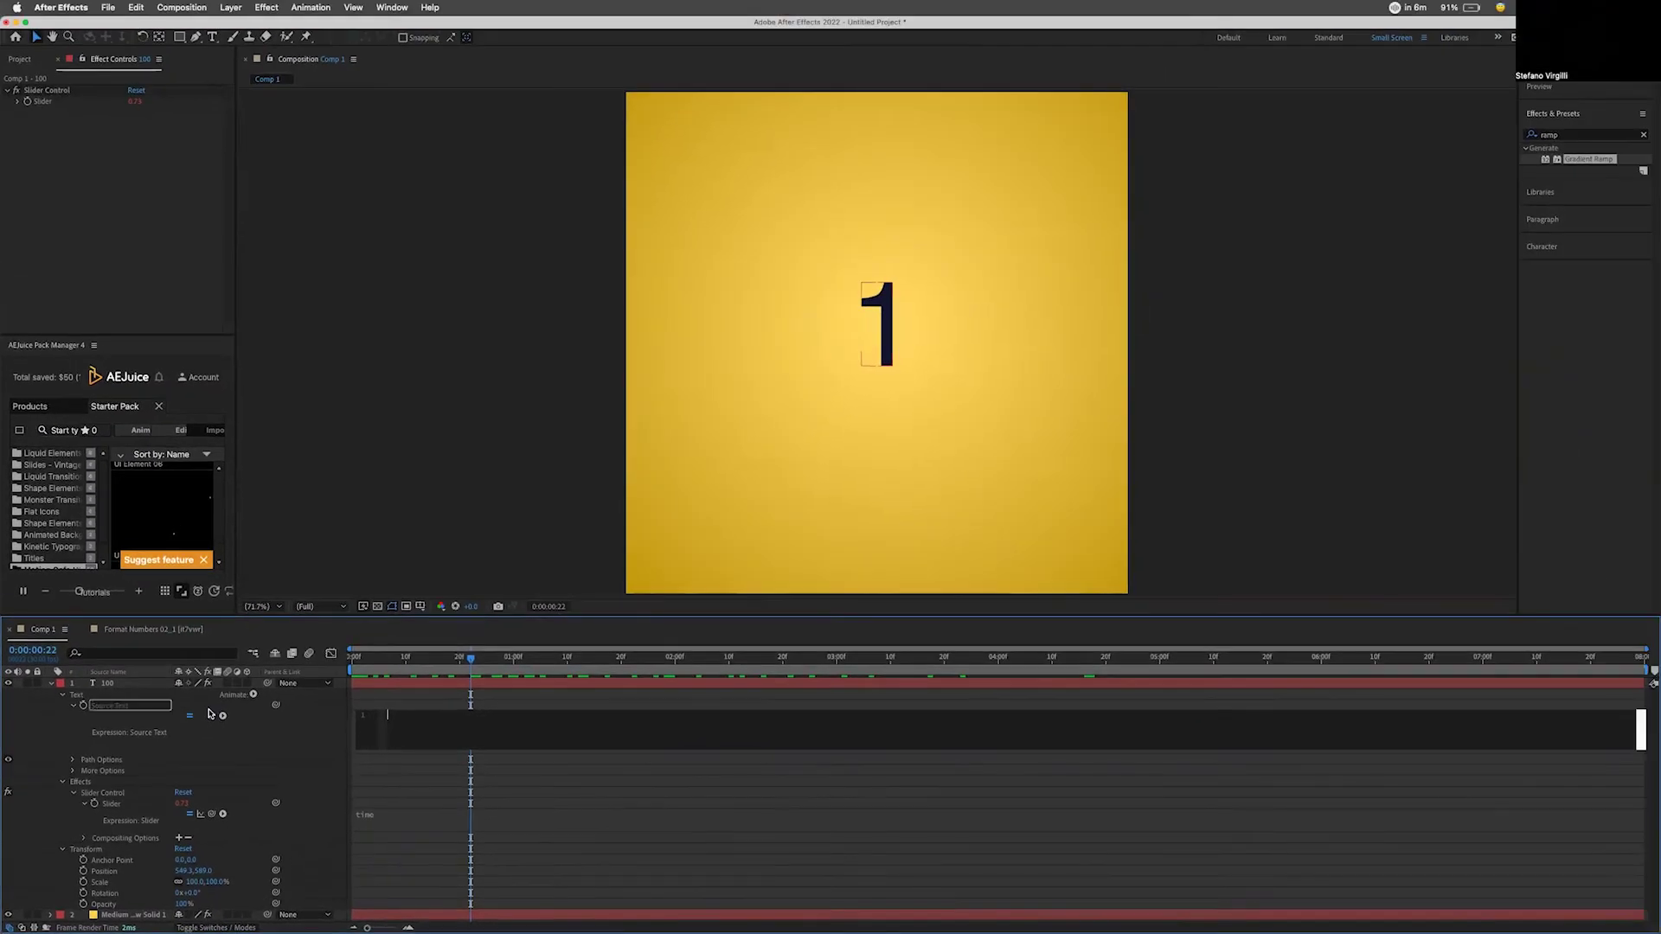
Step: Link the Source Text expression to the Slider Control's Slider with the pick whip and preview from 0:00:00:00 to 0:00:01:22
drag(293, 634, 279, 581)
drag(99, 406, 43, 105)
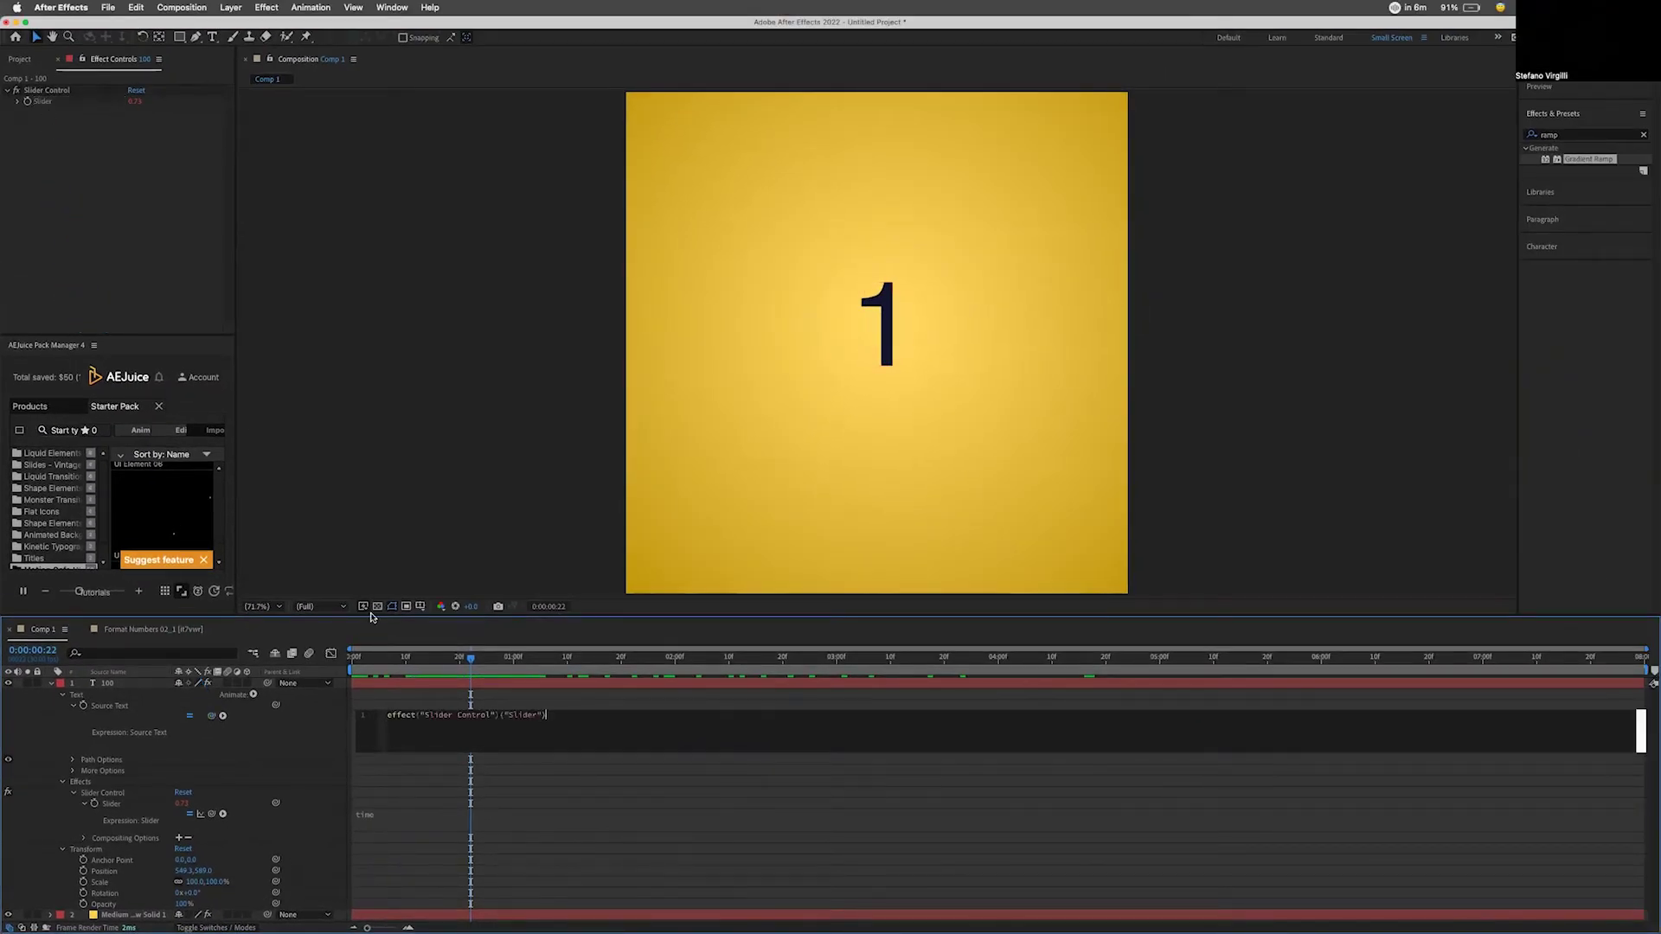
click(380, 666)
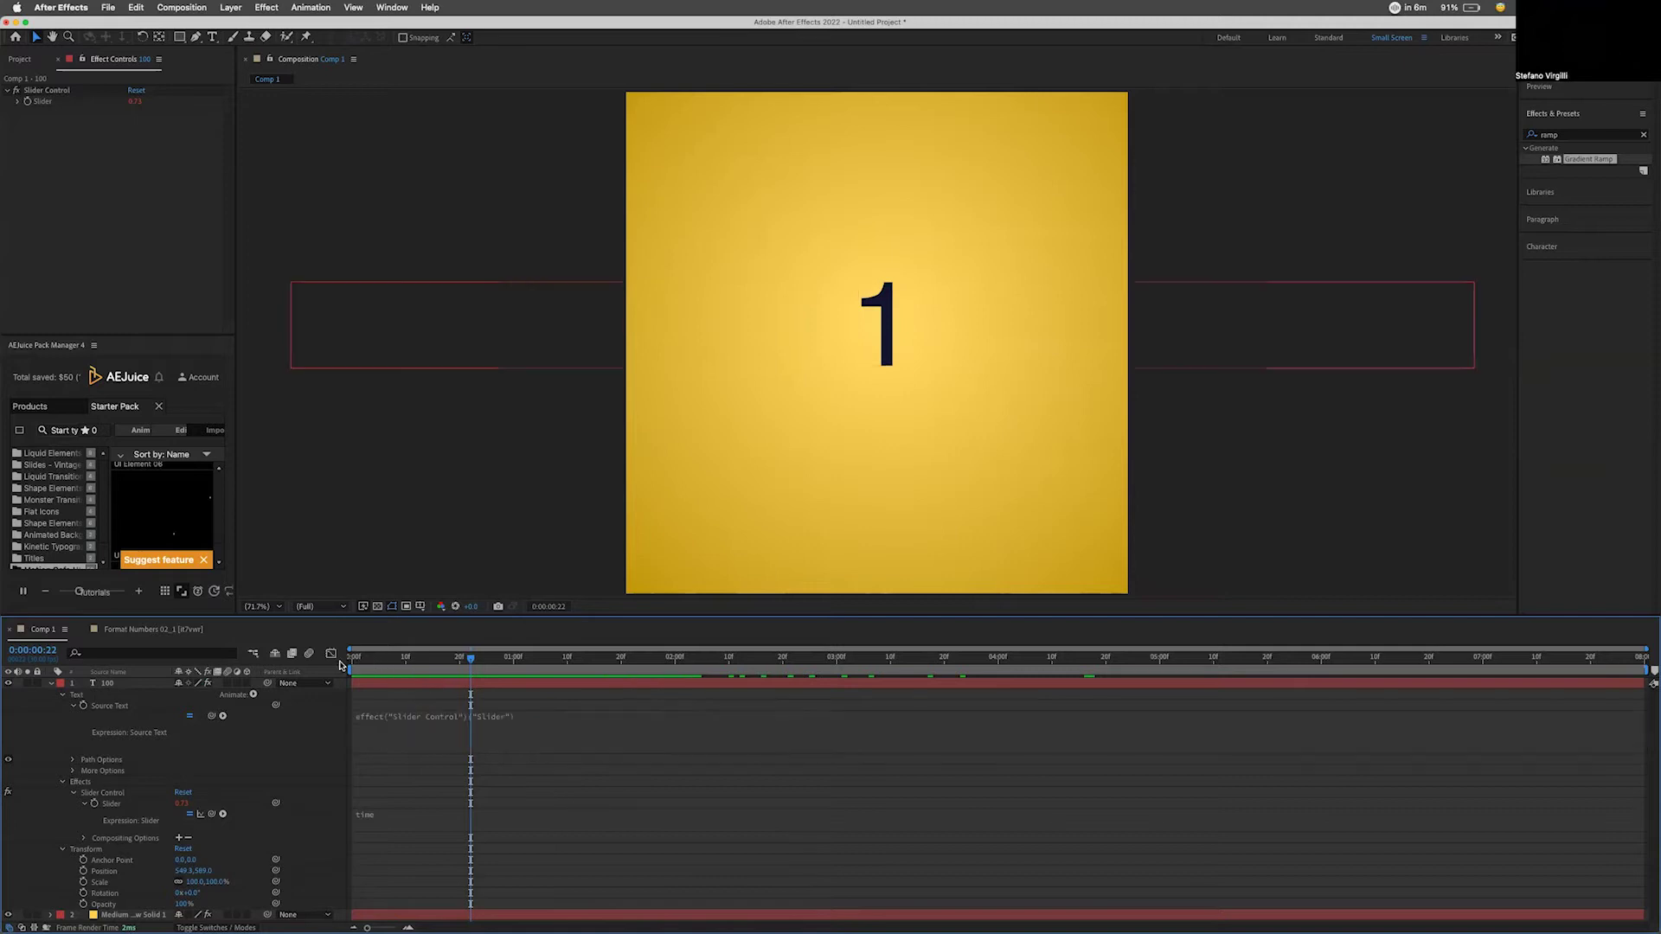
click(354, 659)
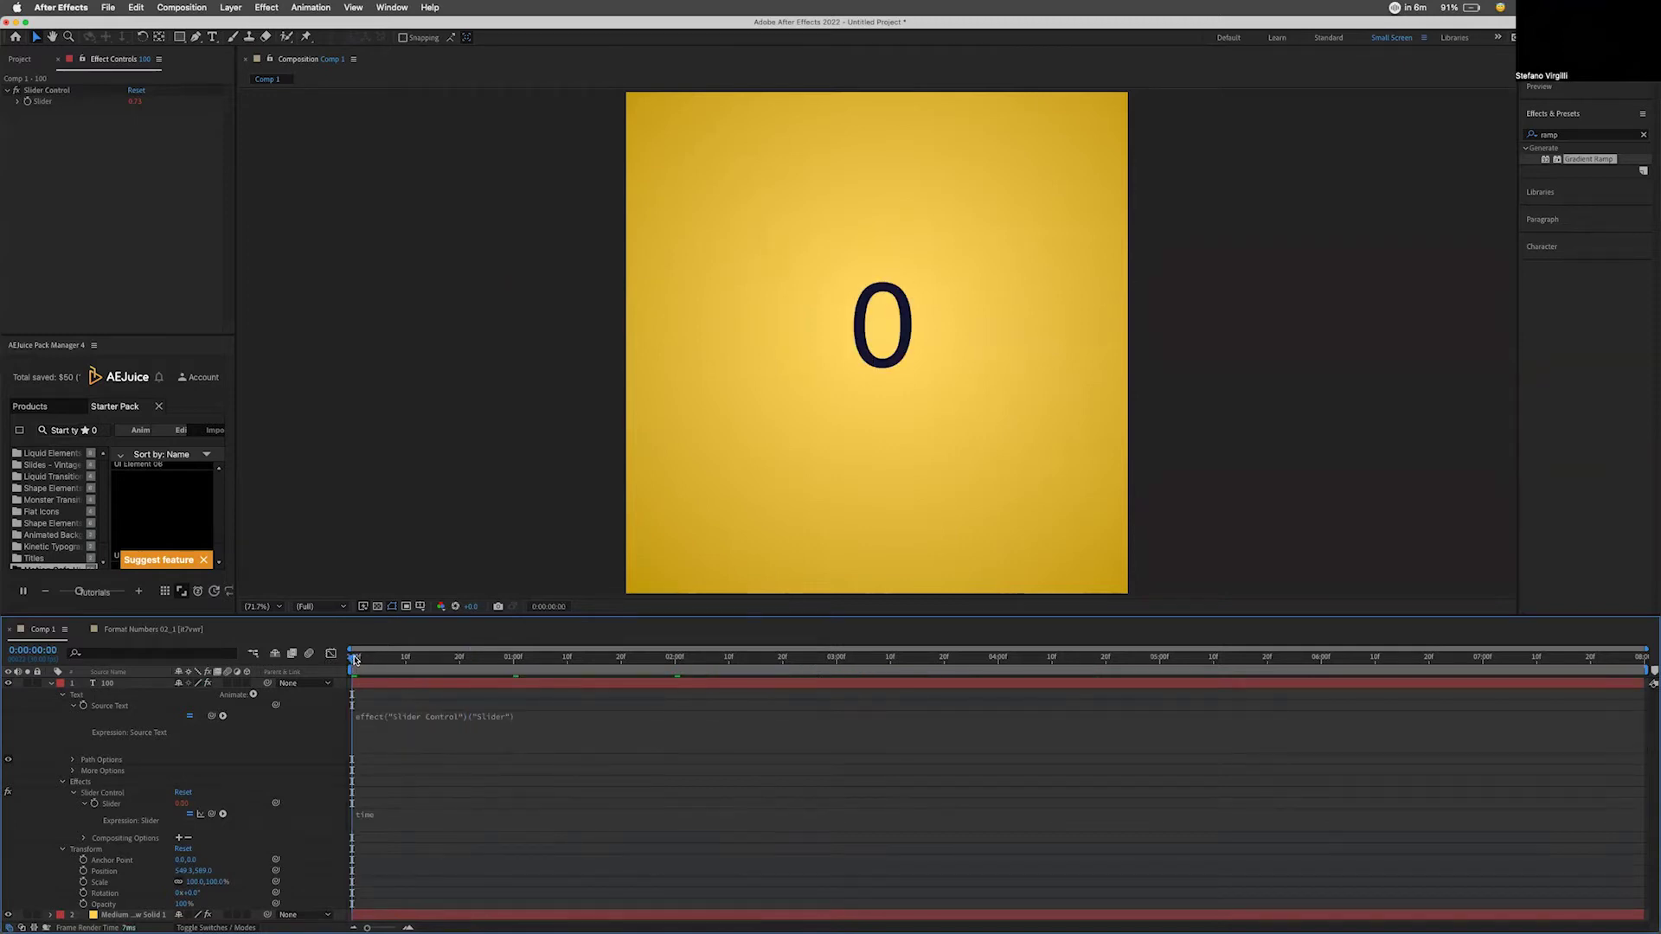
drag(355, 659, 634, 677)
Step: Append a comma to the Source Text expression and add a second line containing Math.round()
click(537, 718)
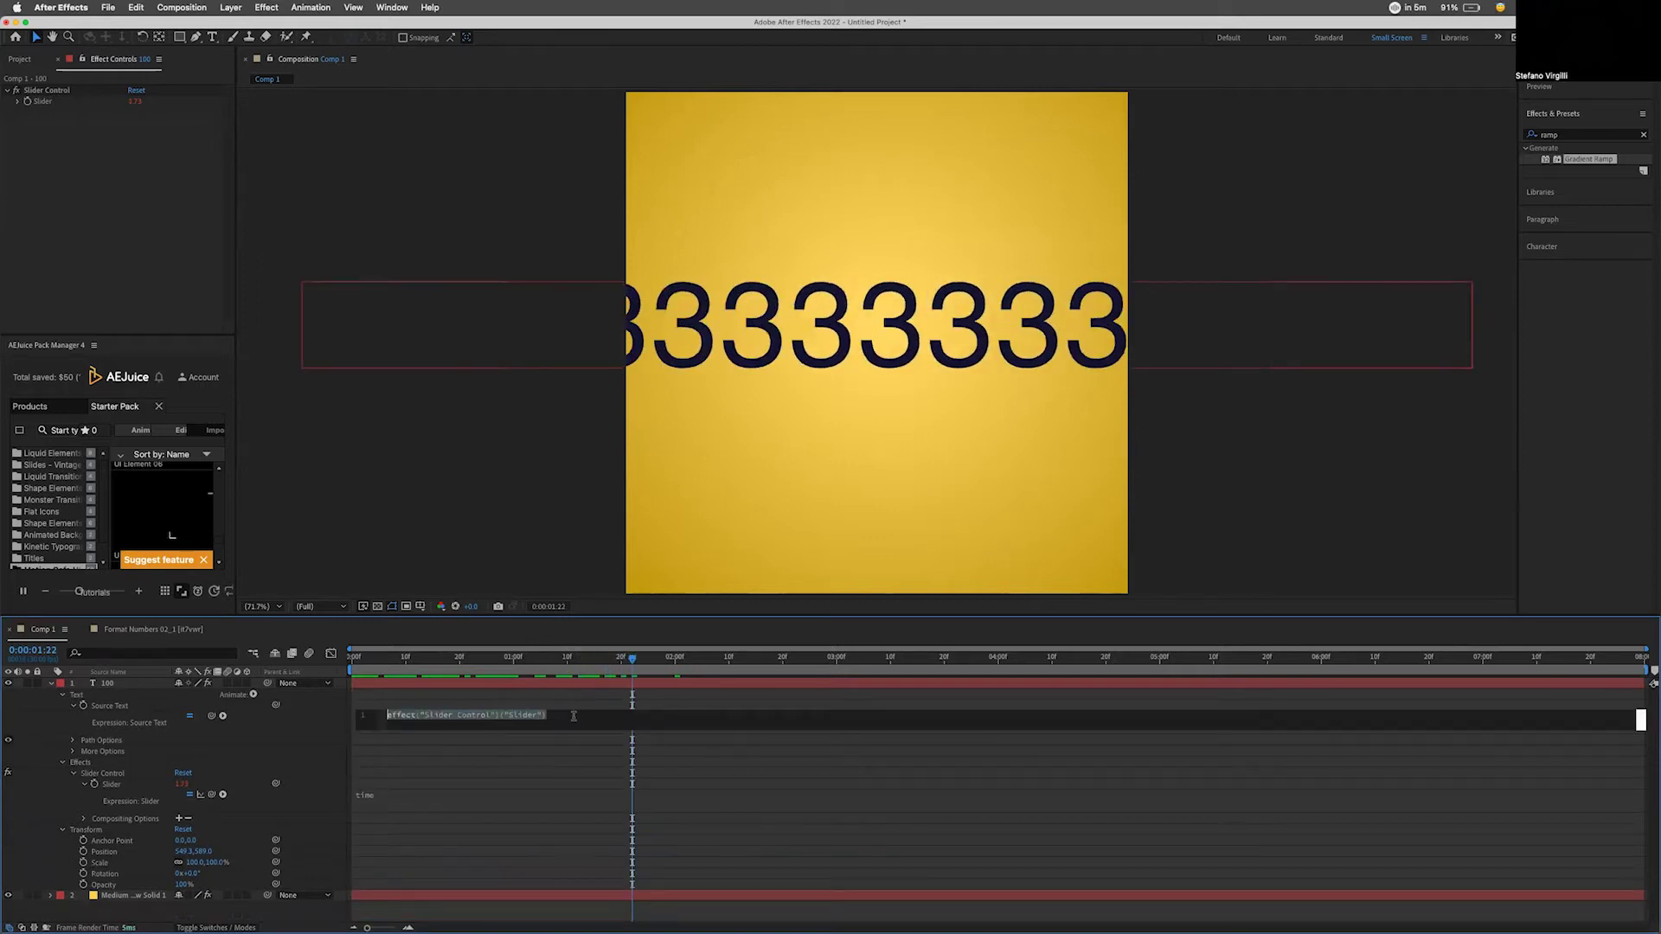
click(574, 716)
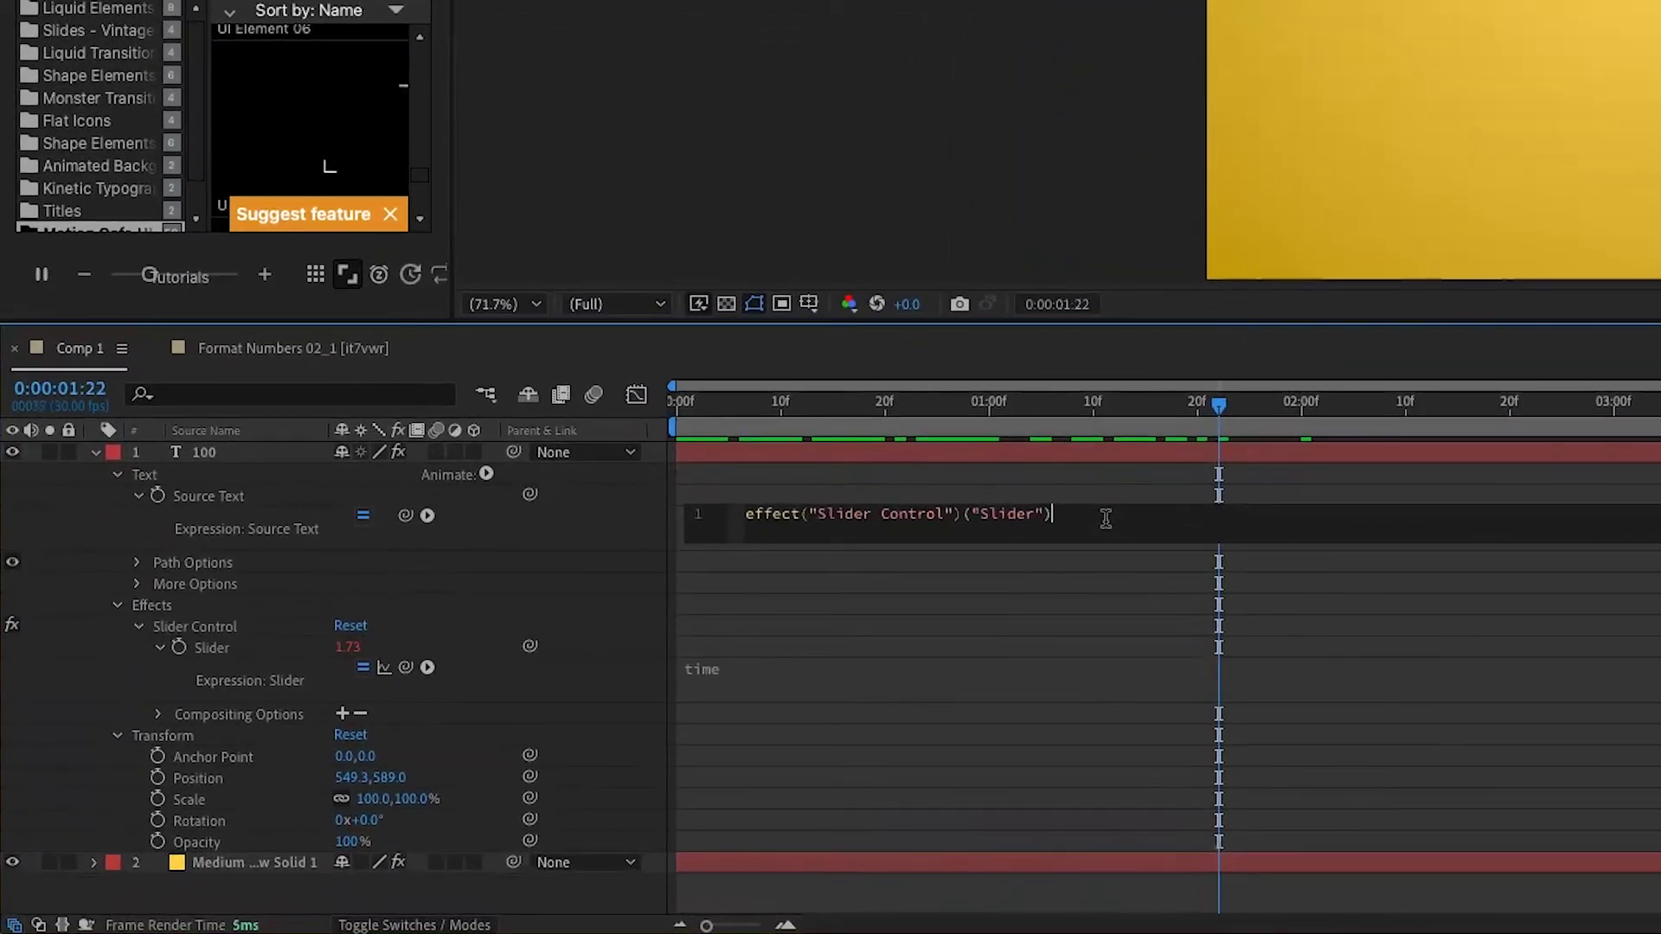
text(;)
key(Return)
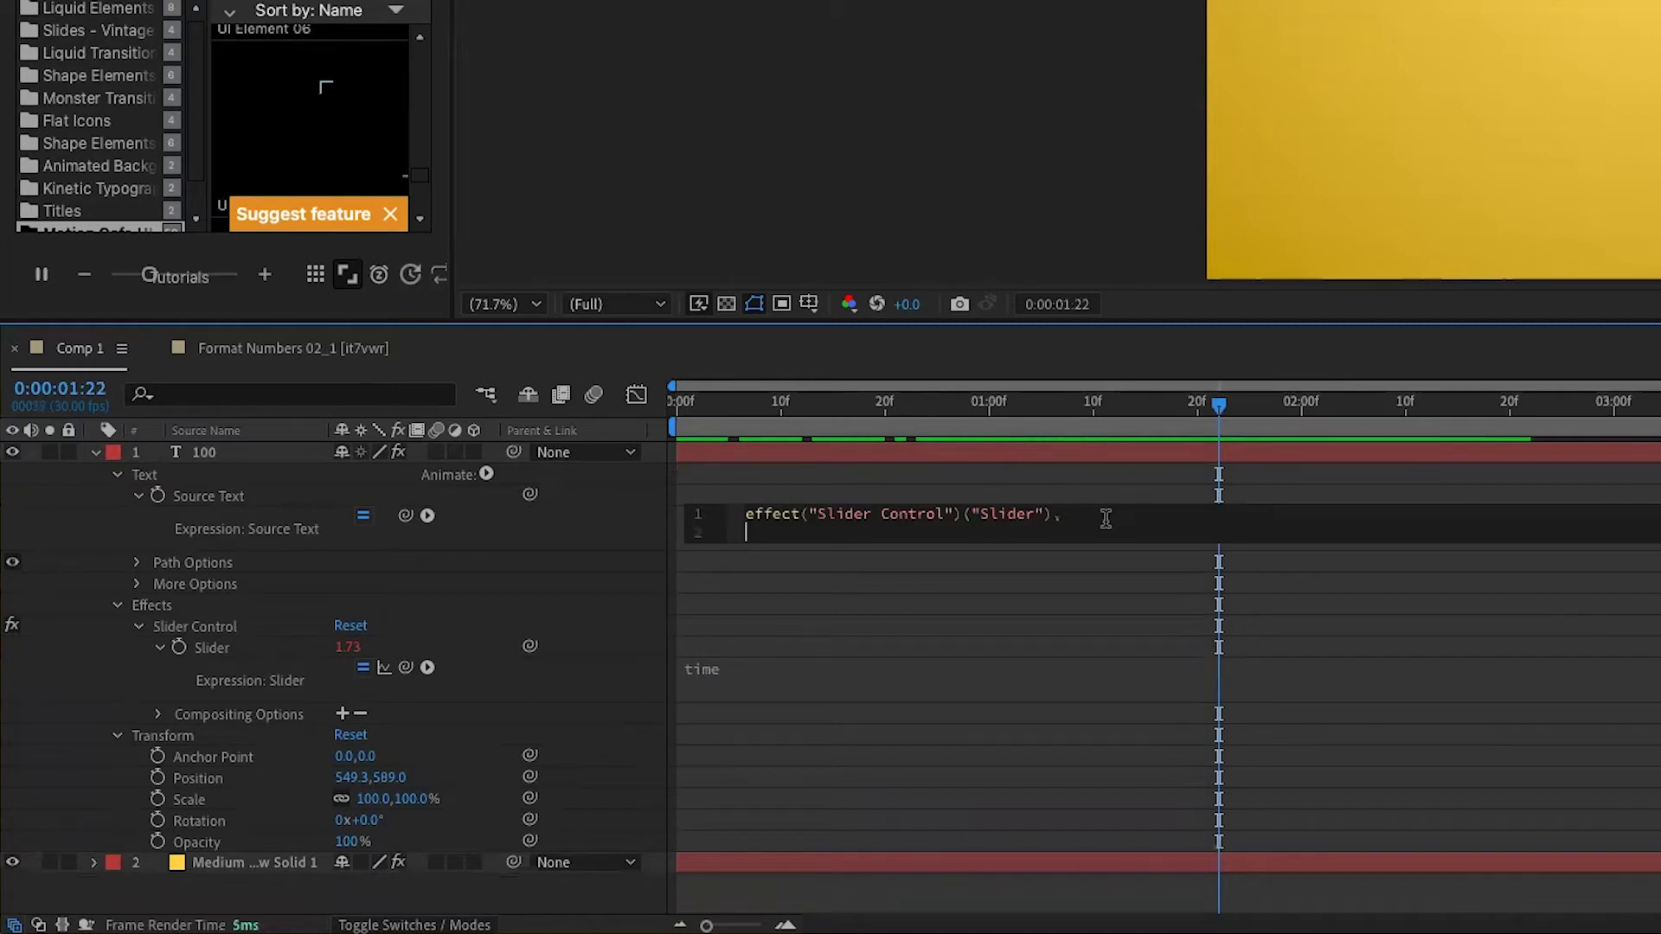
text(Math.round()
key(BackSpace)
key(BackSpace)
key(BackSpace)
text(nd)
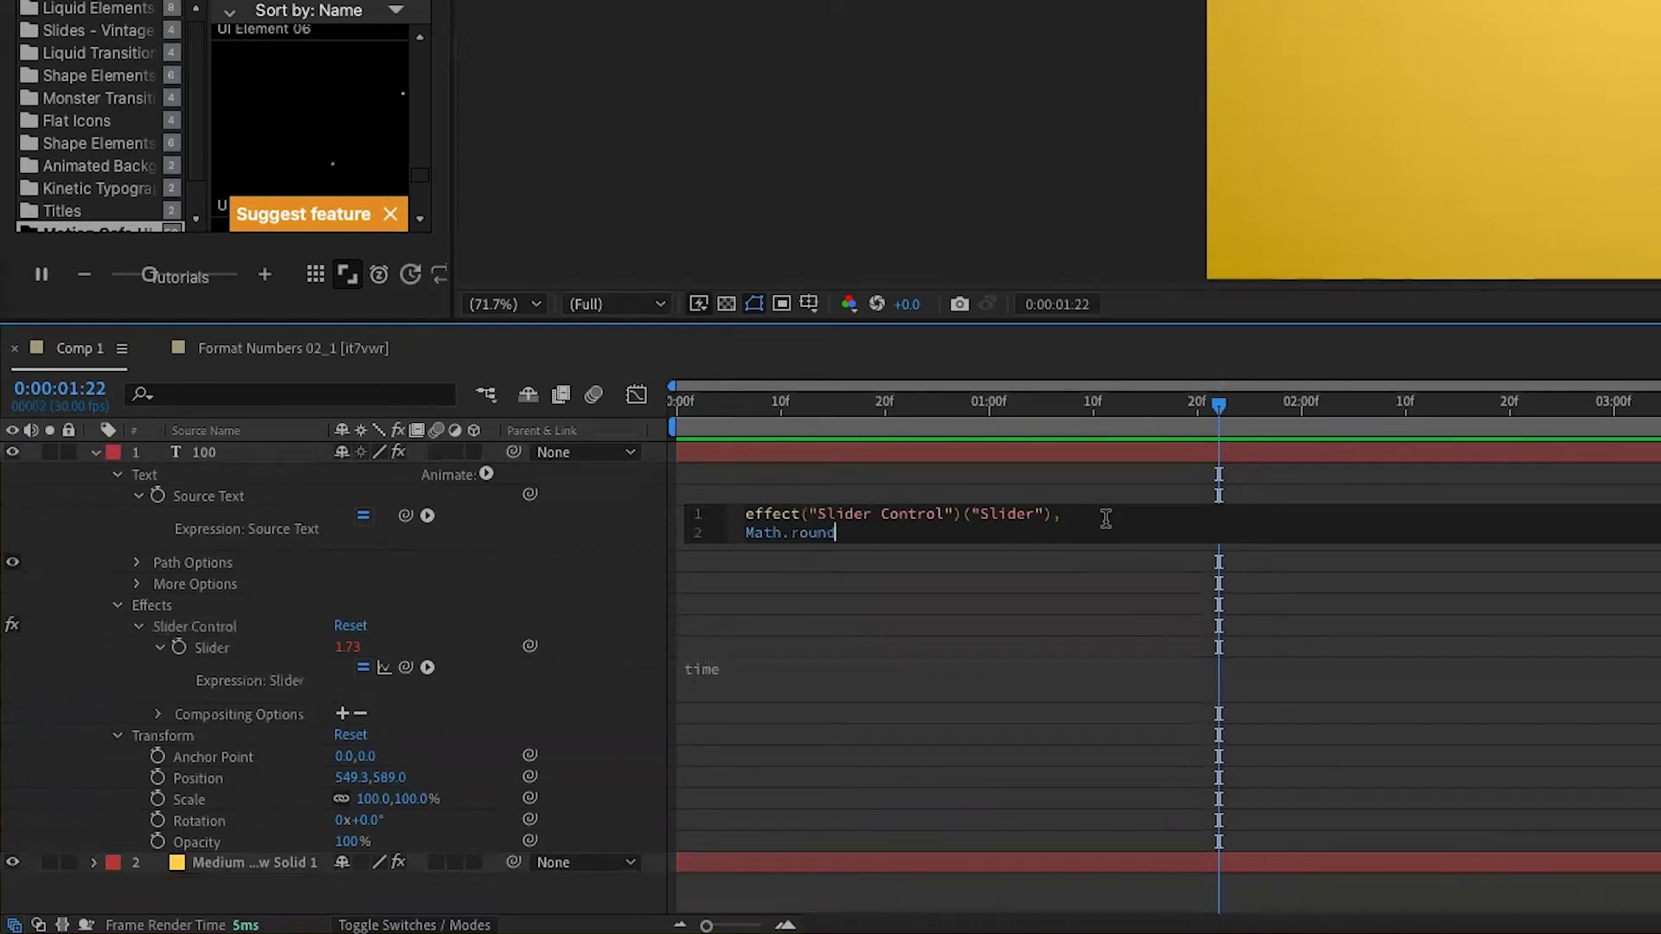
text(()
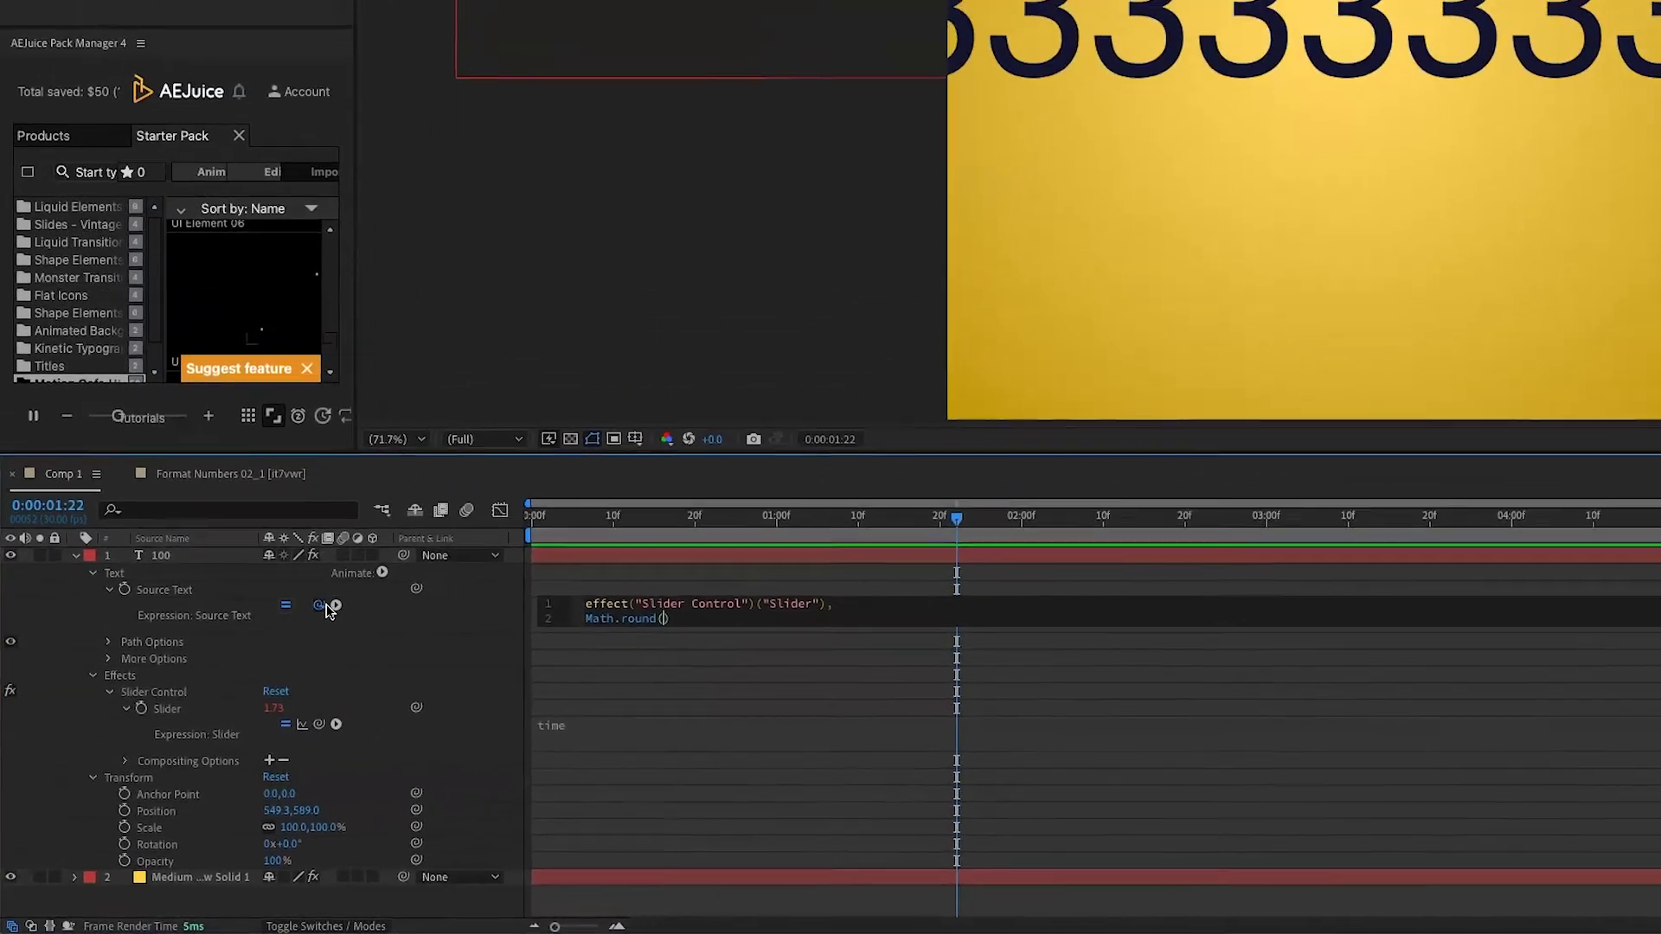
Step: Insert the Slider reference inside the Math.round() parentheses with the pick whip and preview the counter up to 0:00:01:07
drag(328, 610, 47, 107)
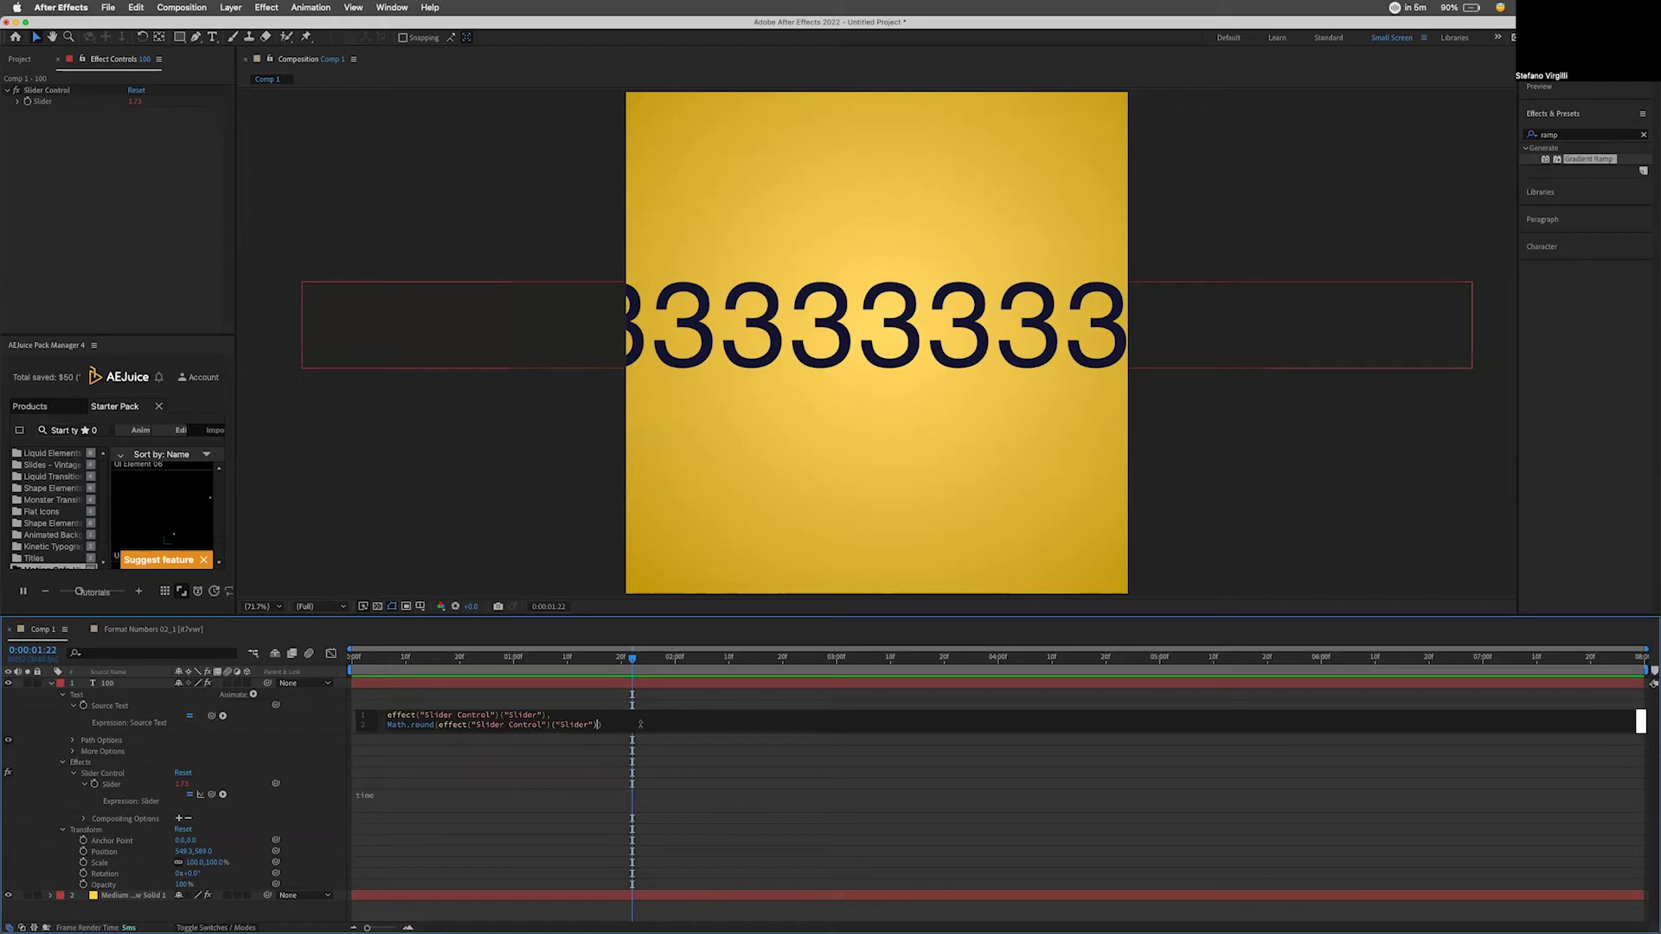
click(536, 767)
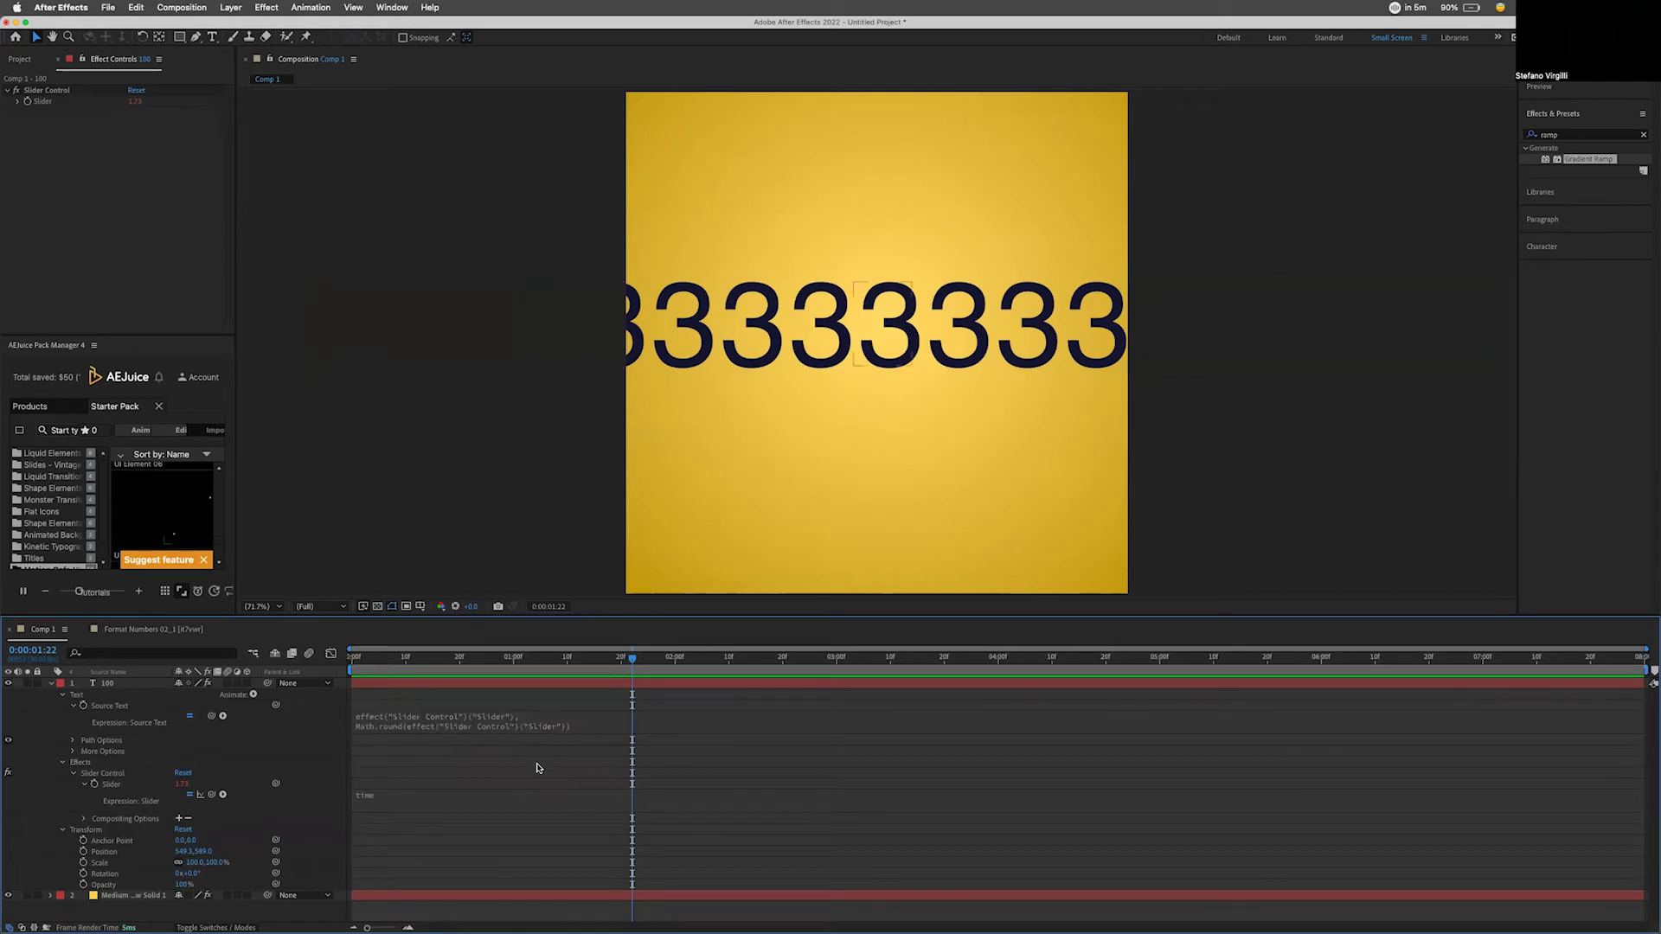
drag(380, 662, 552, 665)
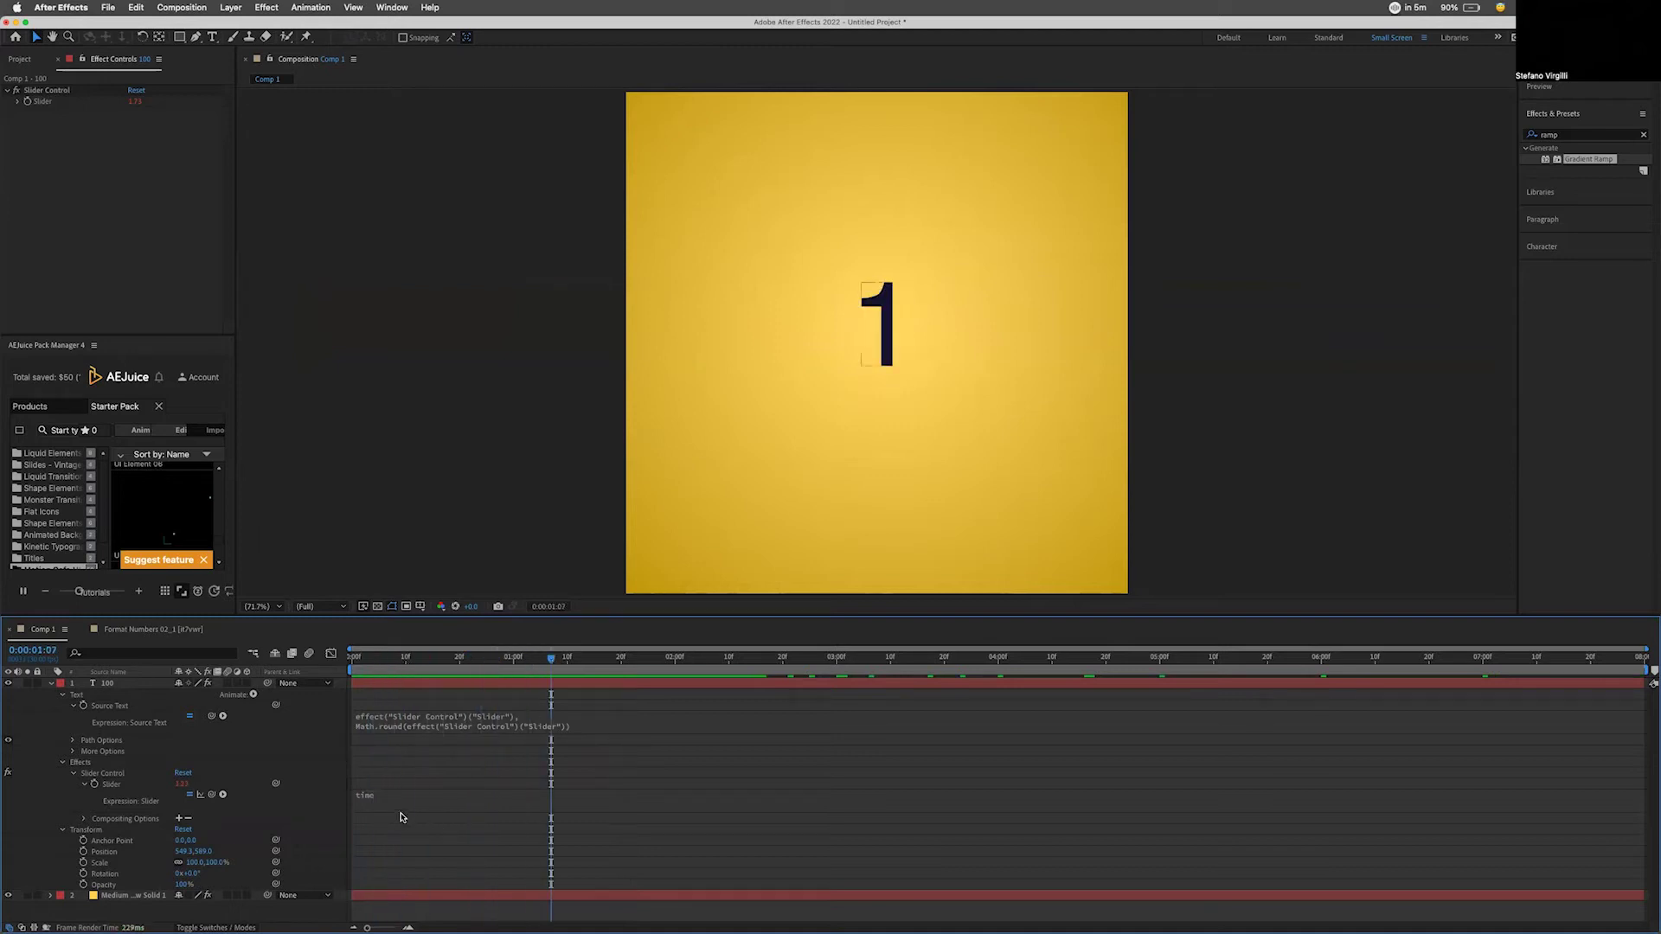
Step: Change the Slider's expression to time*200 and preview the counter up to 0:00:03:05
click(394, 796)
click(452, 799)
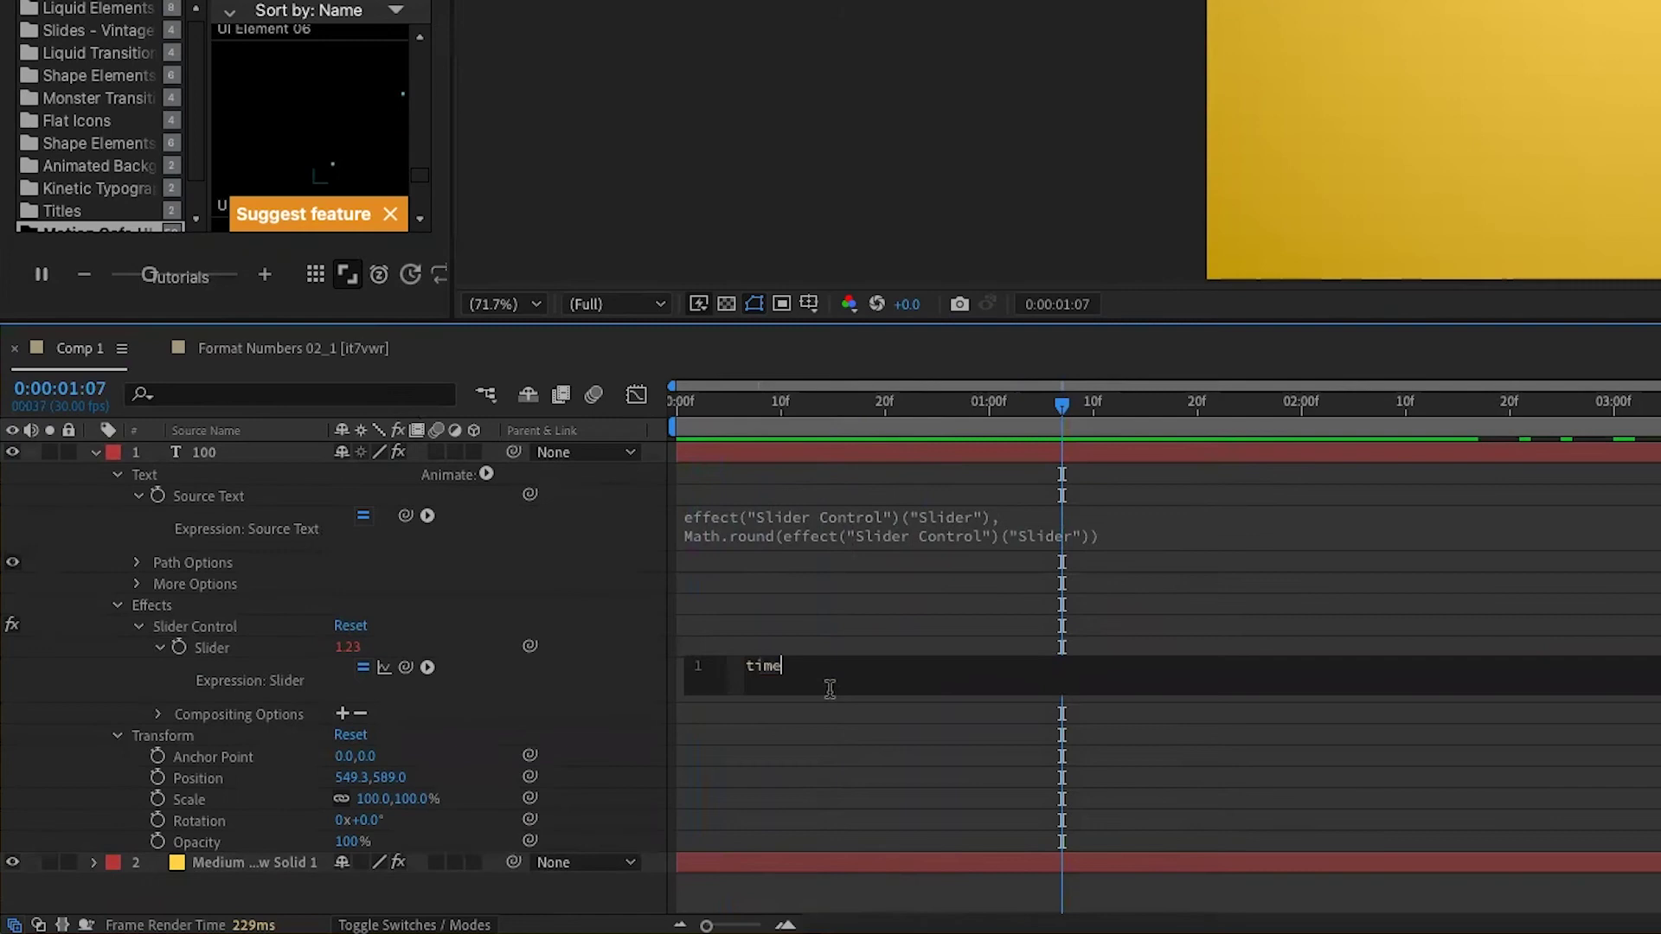
text(*200)
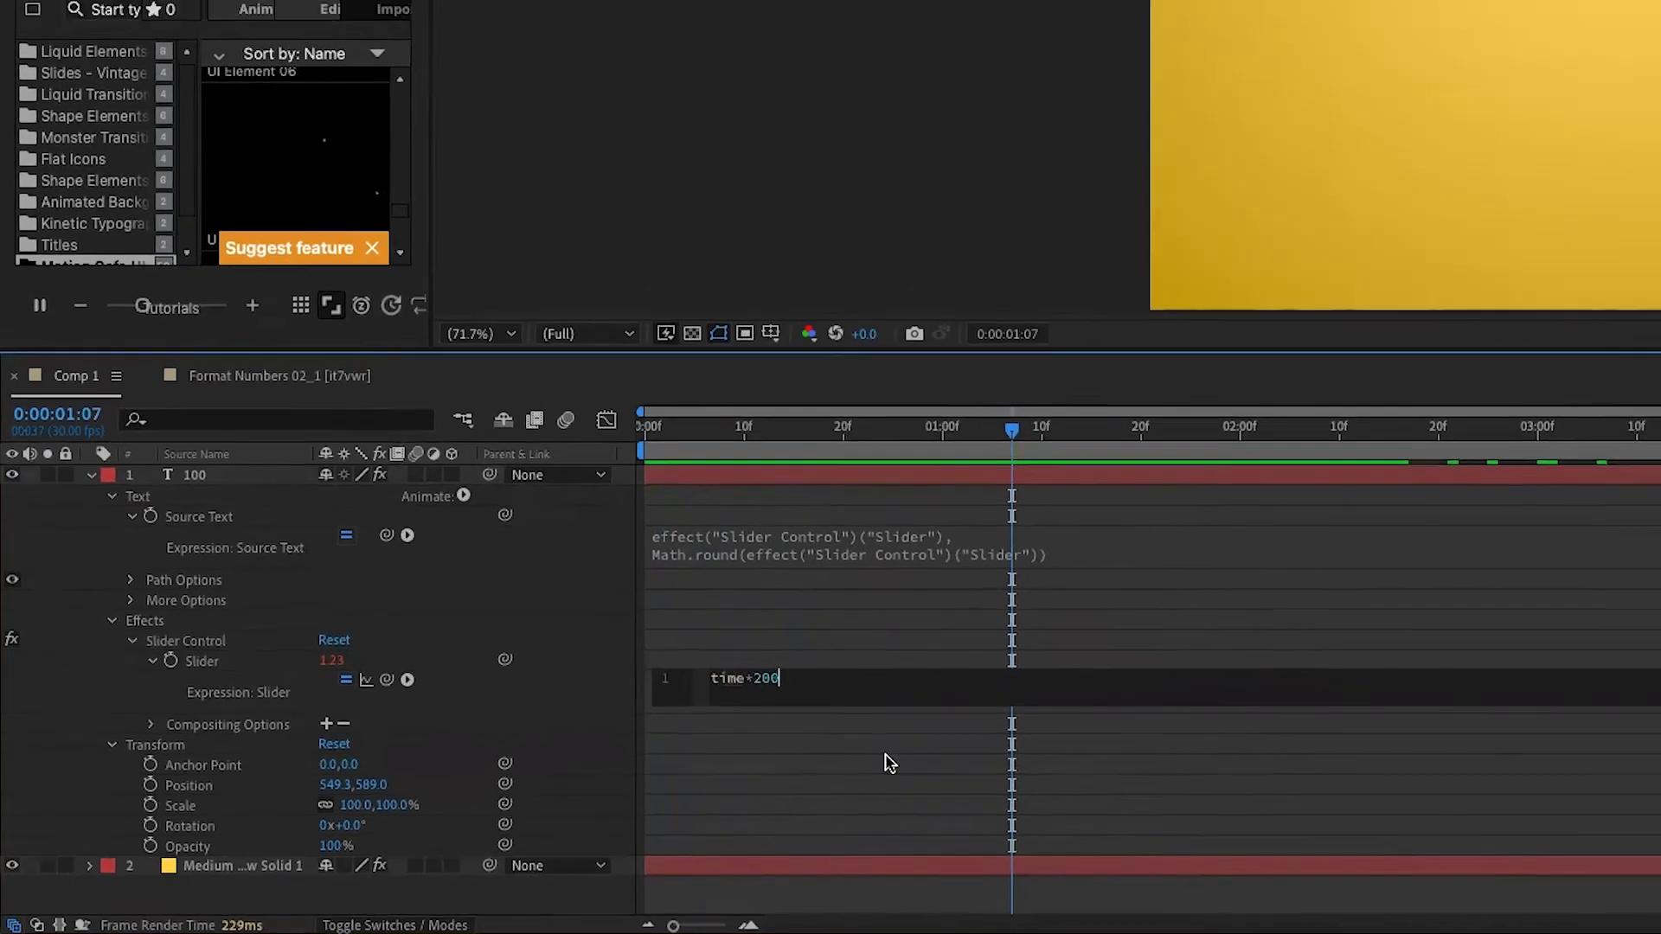
click(899, 748)
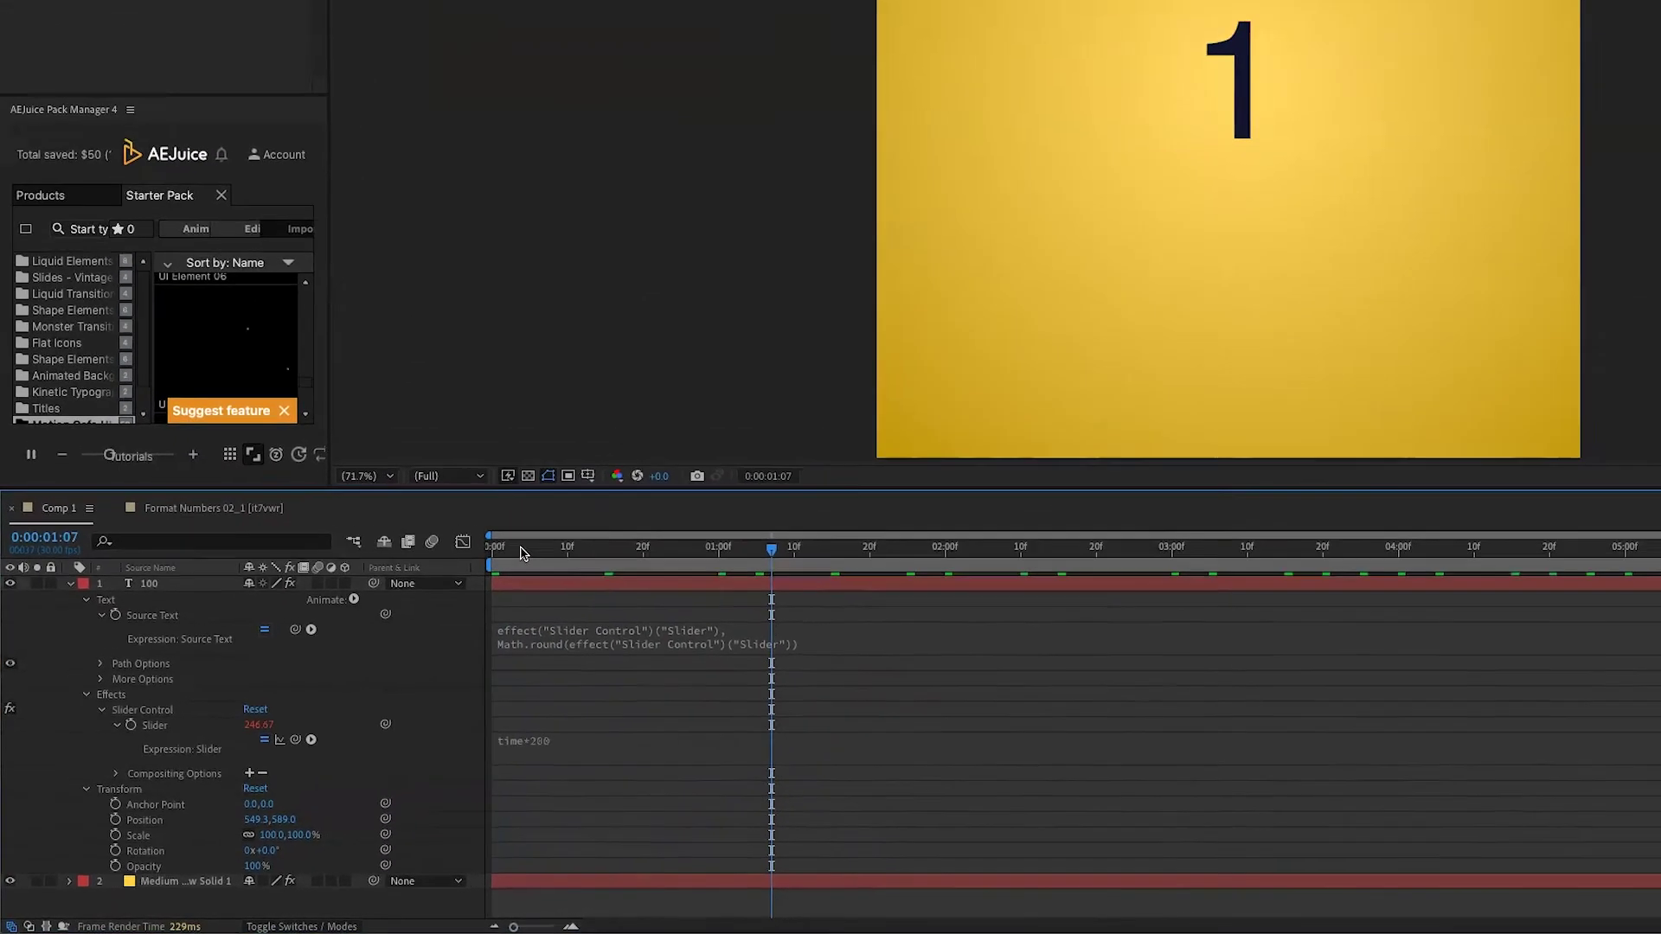
key(space)
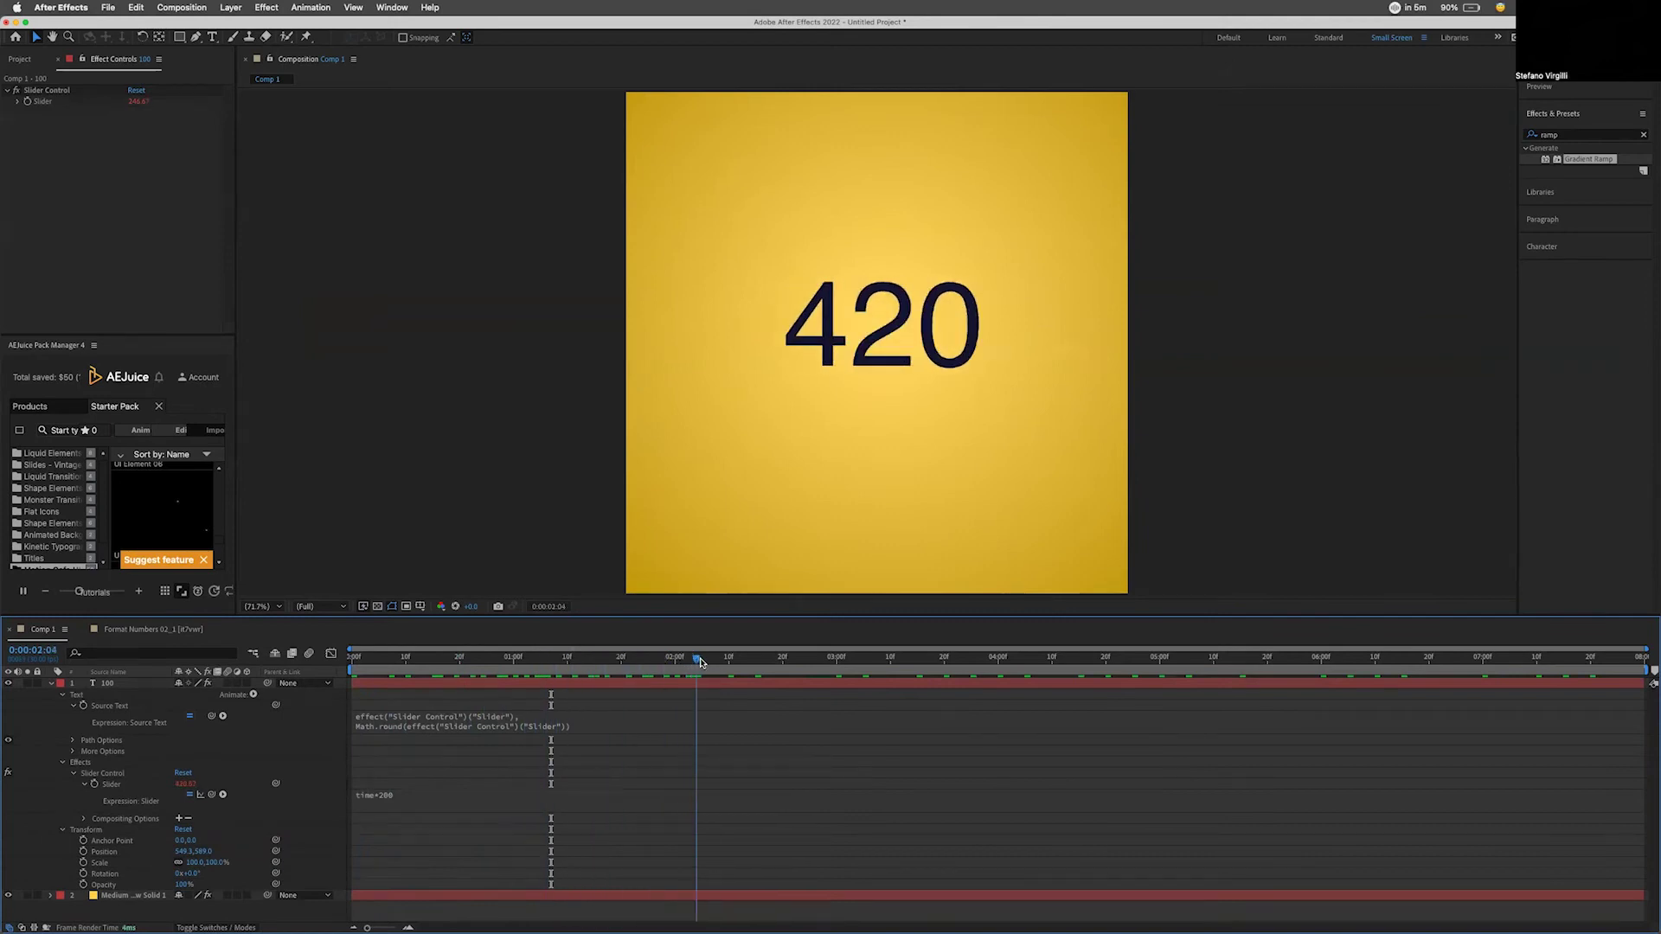
drag(836, 660, 863, 662)
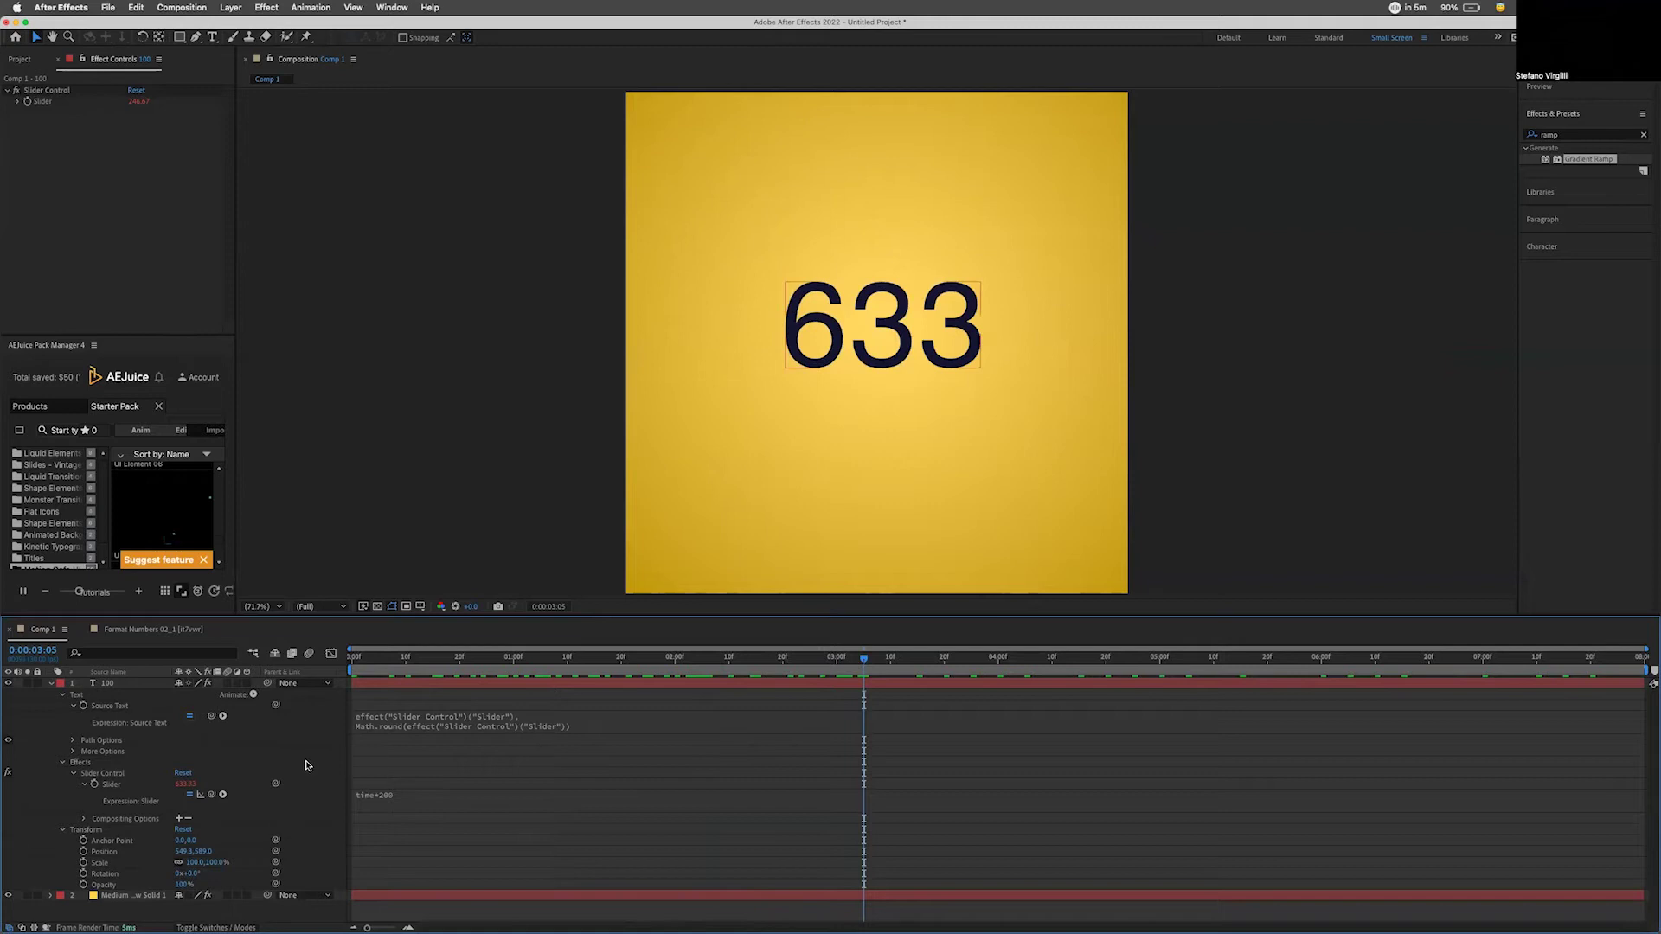
Step: Collapse the counter layer's properties and add a separate text layer containing $ in front of the number
click(212, 37)
click(51, 684)
click(53, 718)
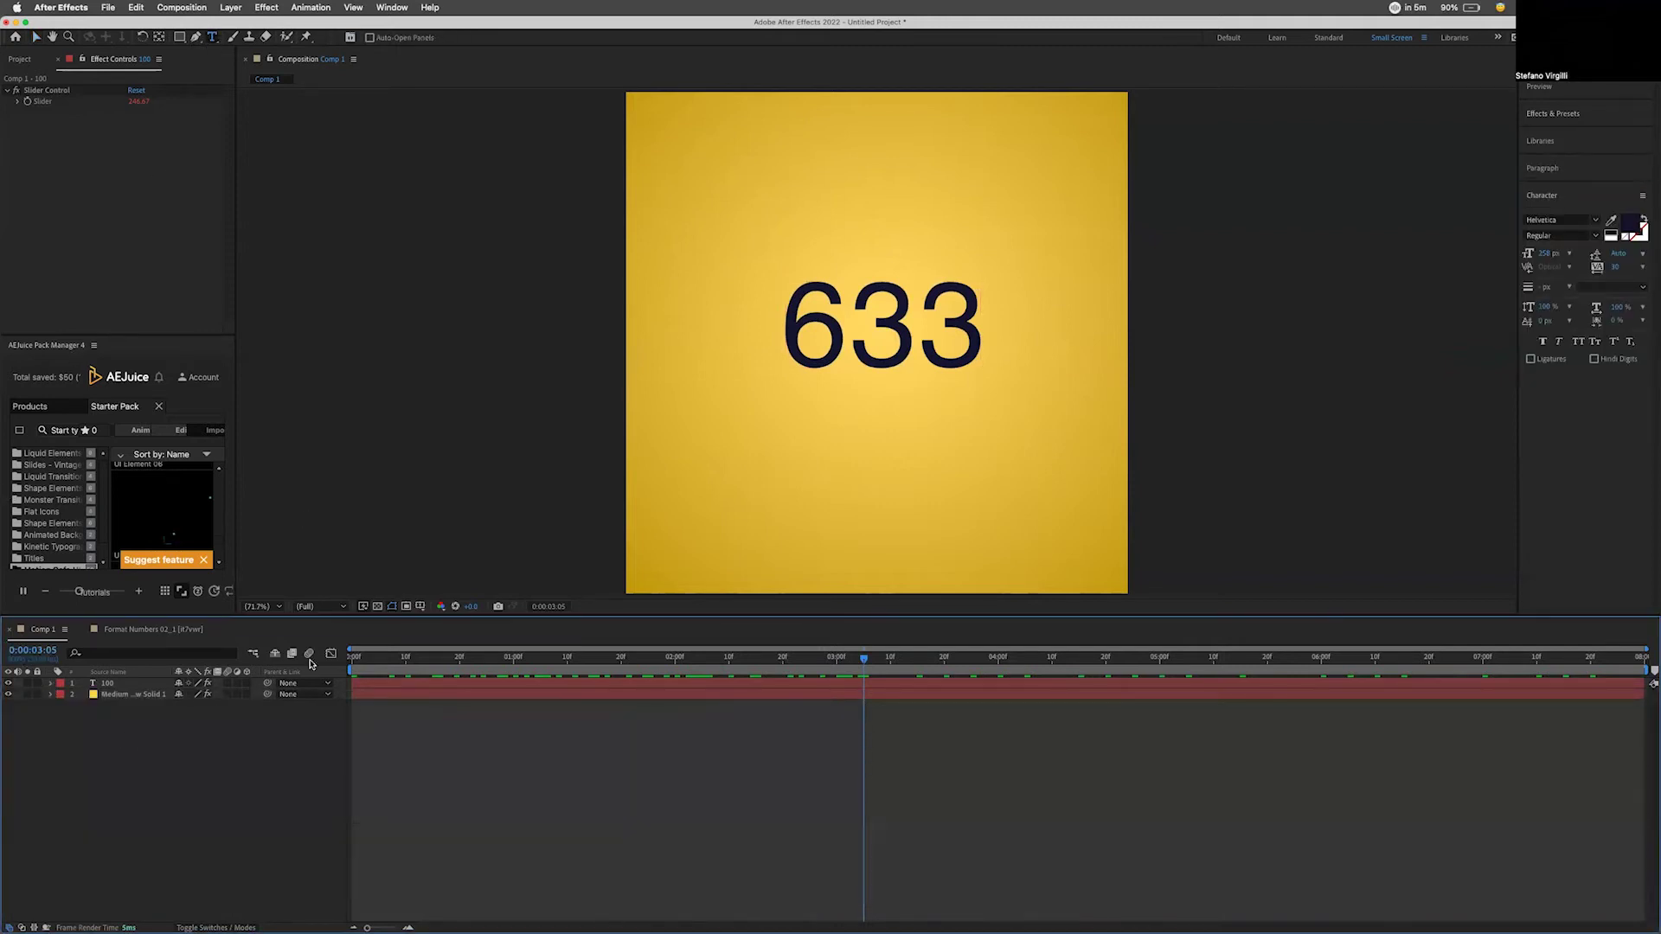
click(727, 329)
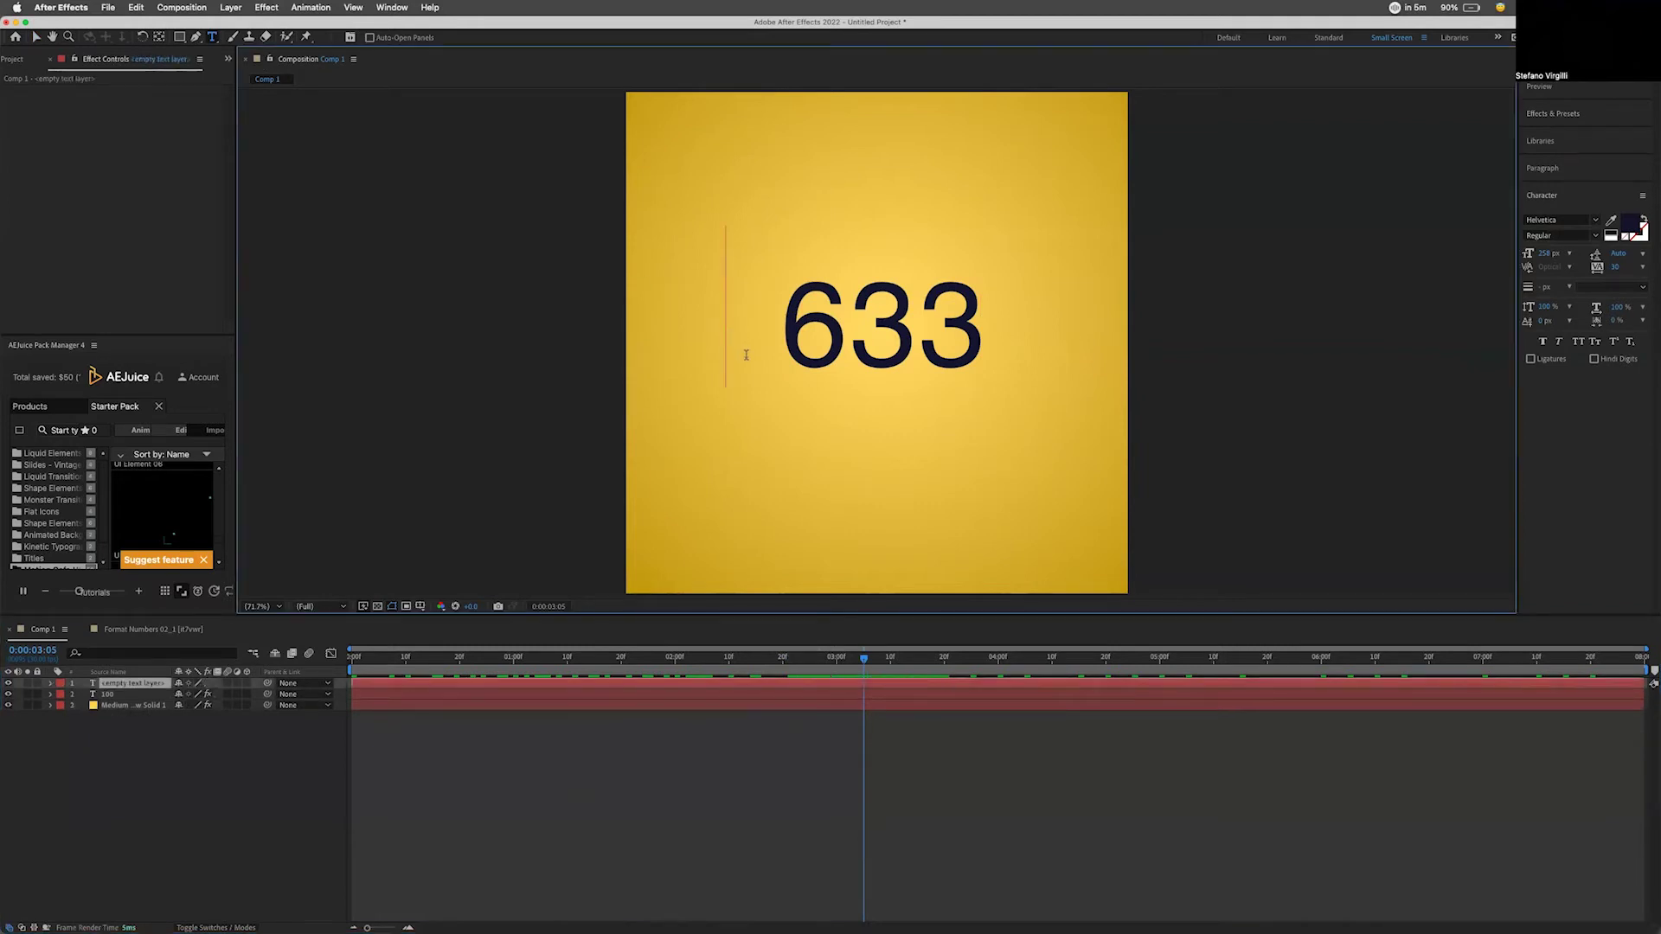
text($)
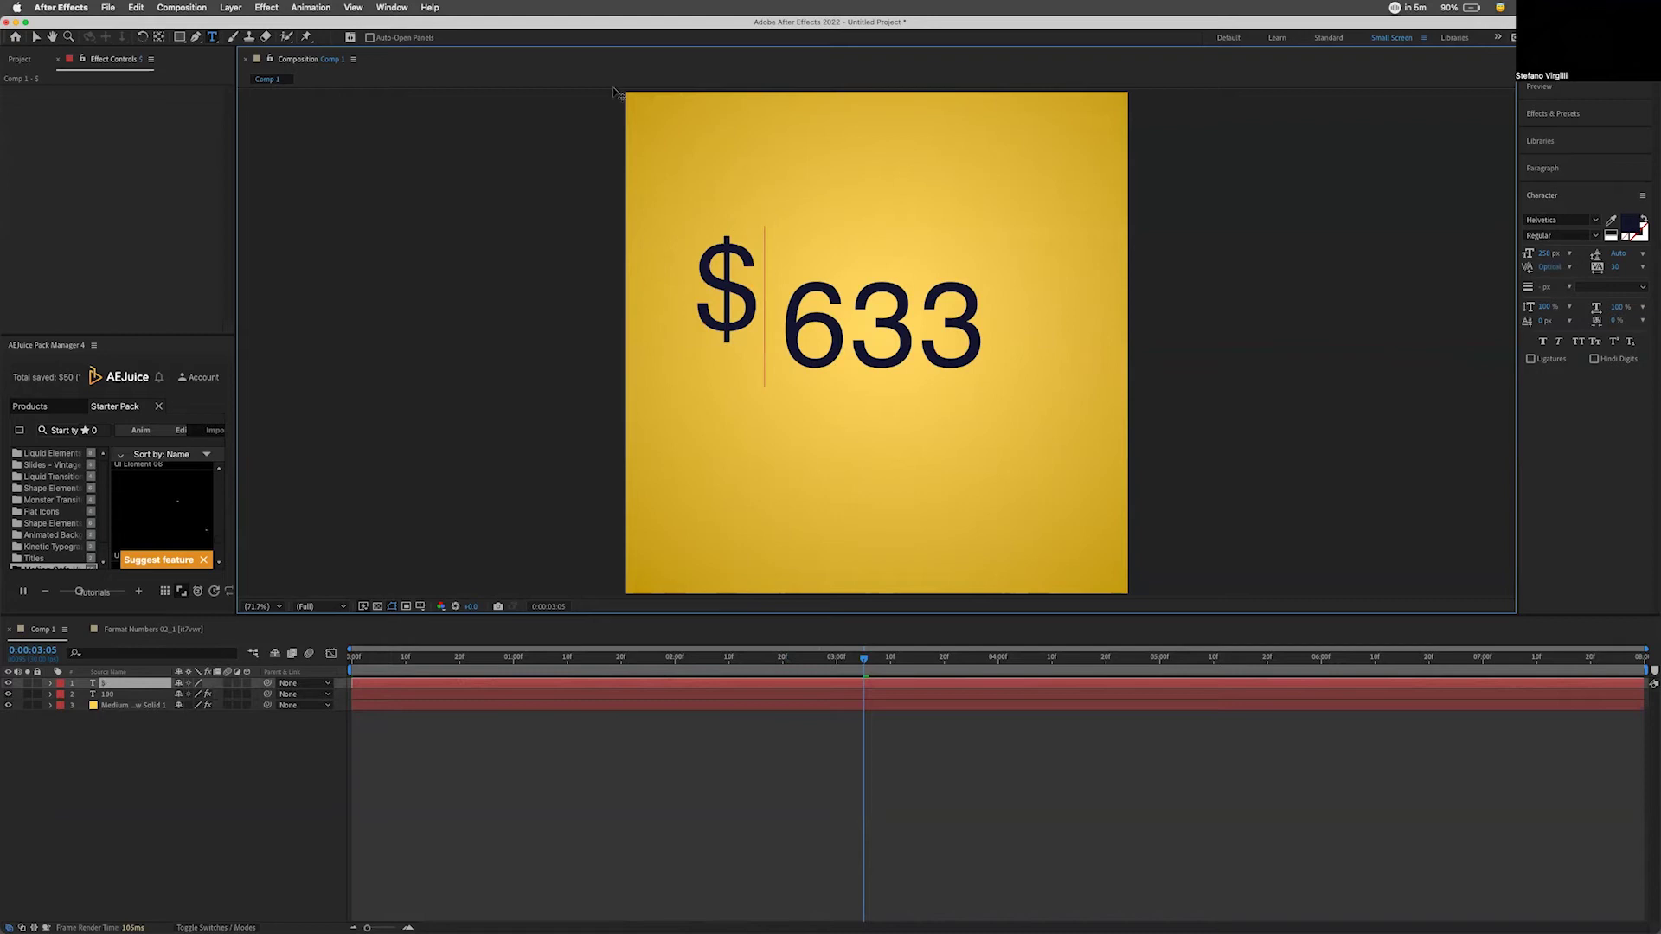
Step: Nudge the $ text layer down and slightly toward the number until it lines up with the counter's baseline
click(35, 38)
click(751, 323)
key(shift+Down)
key(shift+Down)
key(shift+Down)
key(shift+Down)
key(shift+Right)
key(shift+Right)
key(shift+Down)
key(shift+Down)
key(shift+Up)
key(Down)
key(Up)
Step: Scrub back to 0:00:00:02 and move the $ text layer horizontally until it sits directly in front of the number
drag(776, 660, 362, 671)
click(764, 348)
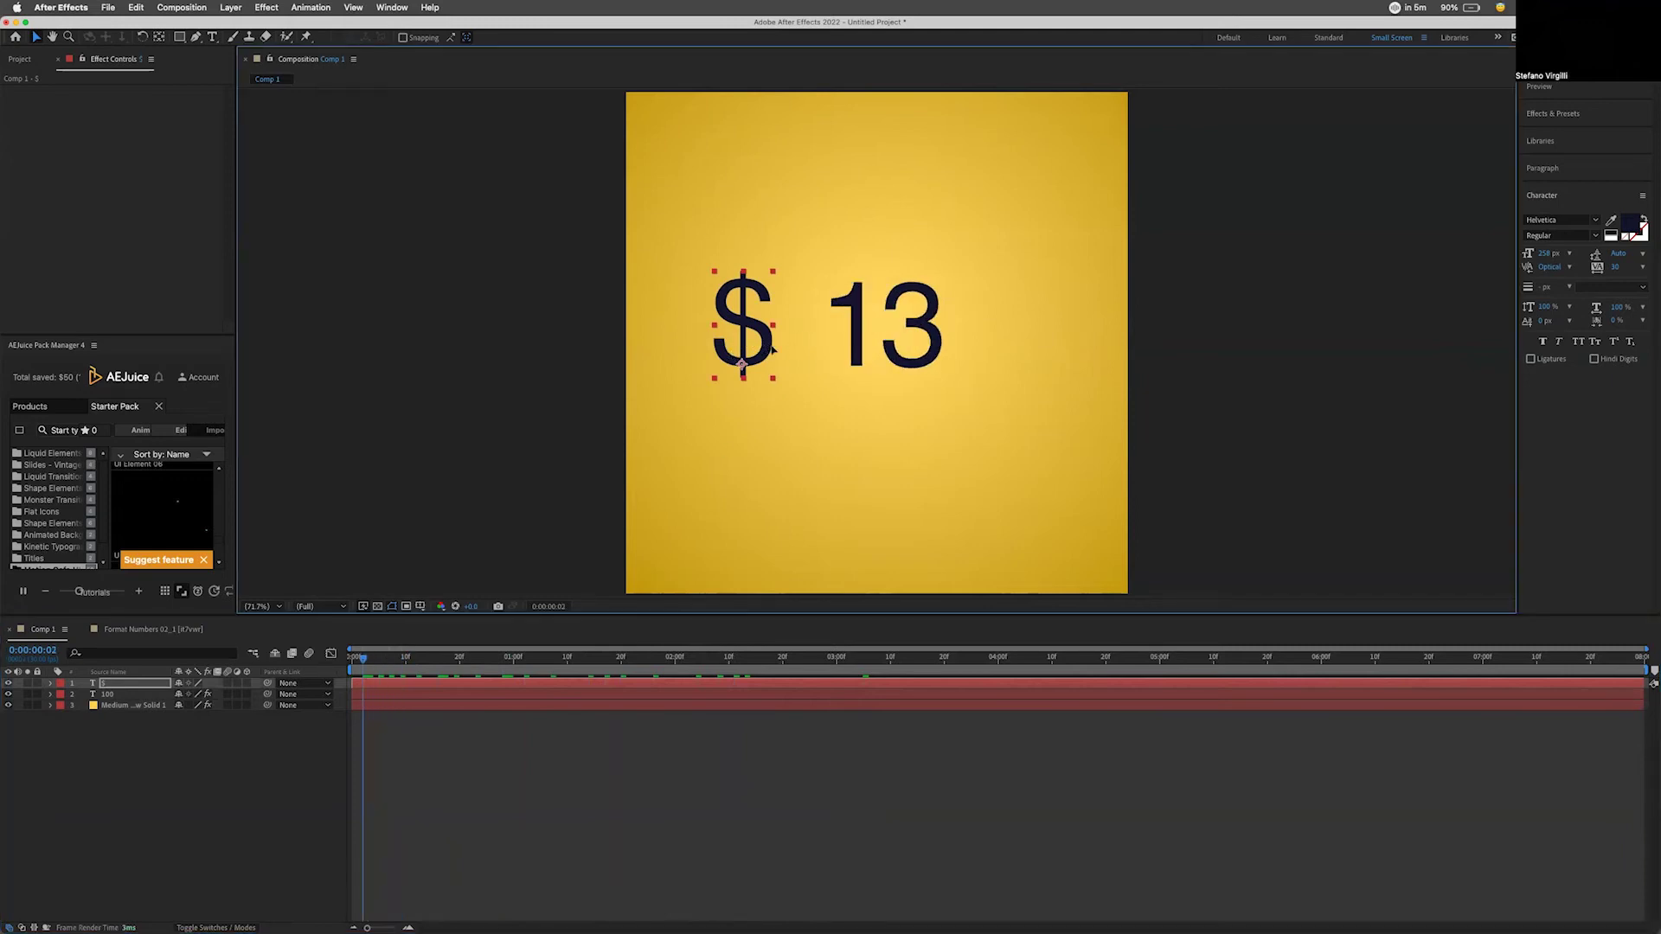
mouse_move(778, 348)
mouse_down()
mouse_move(764, 349)
mouse_move(802, 351)
mouse_up()
Step: Delete both the counter text layer and the $ text layer, keeping only the yellow solid
click(442, 693)
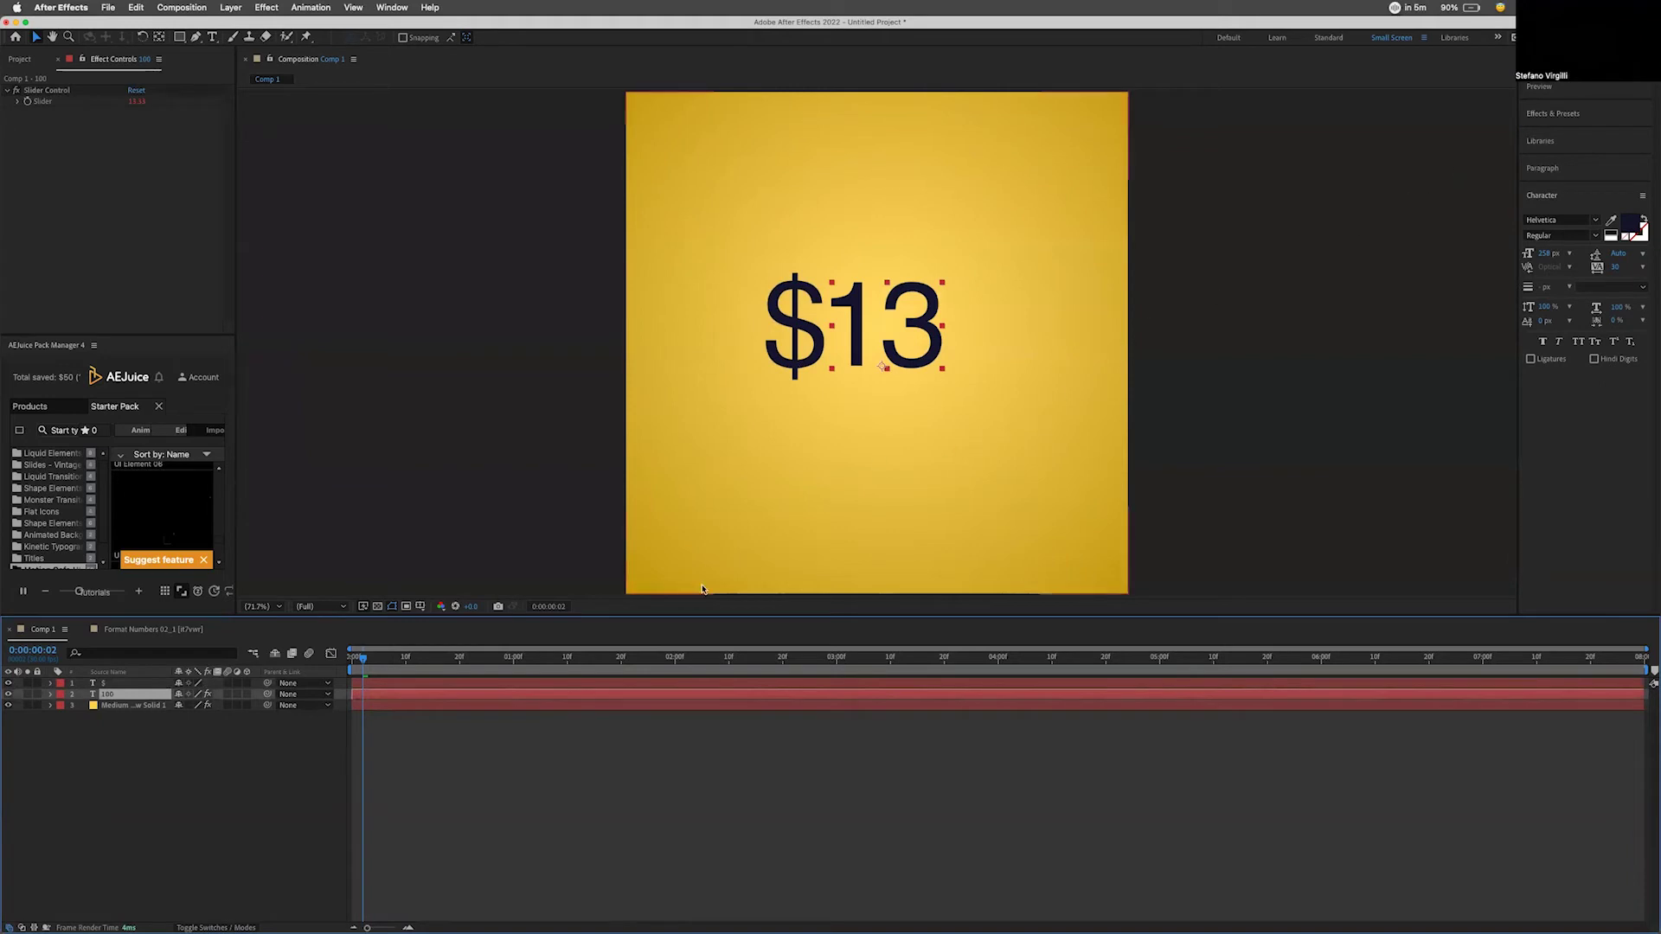
shift+click(103, 683)
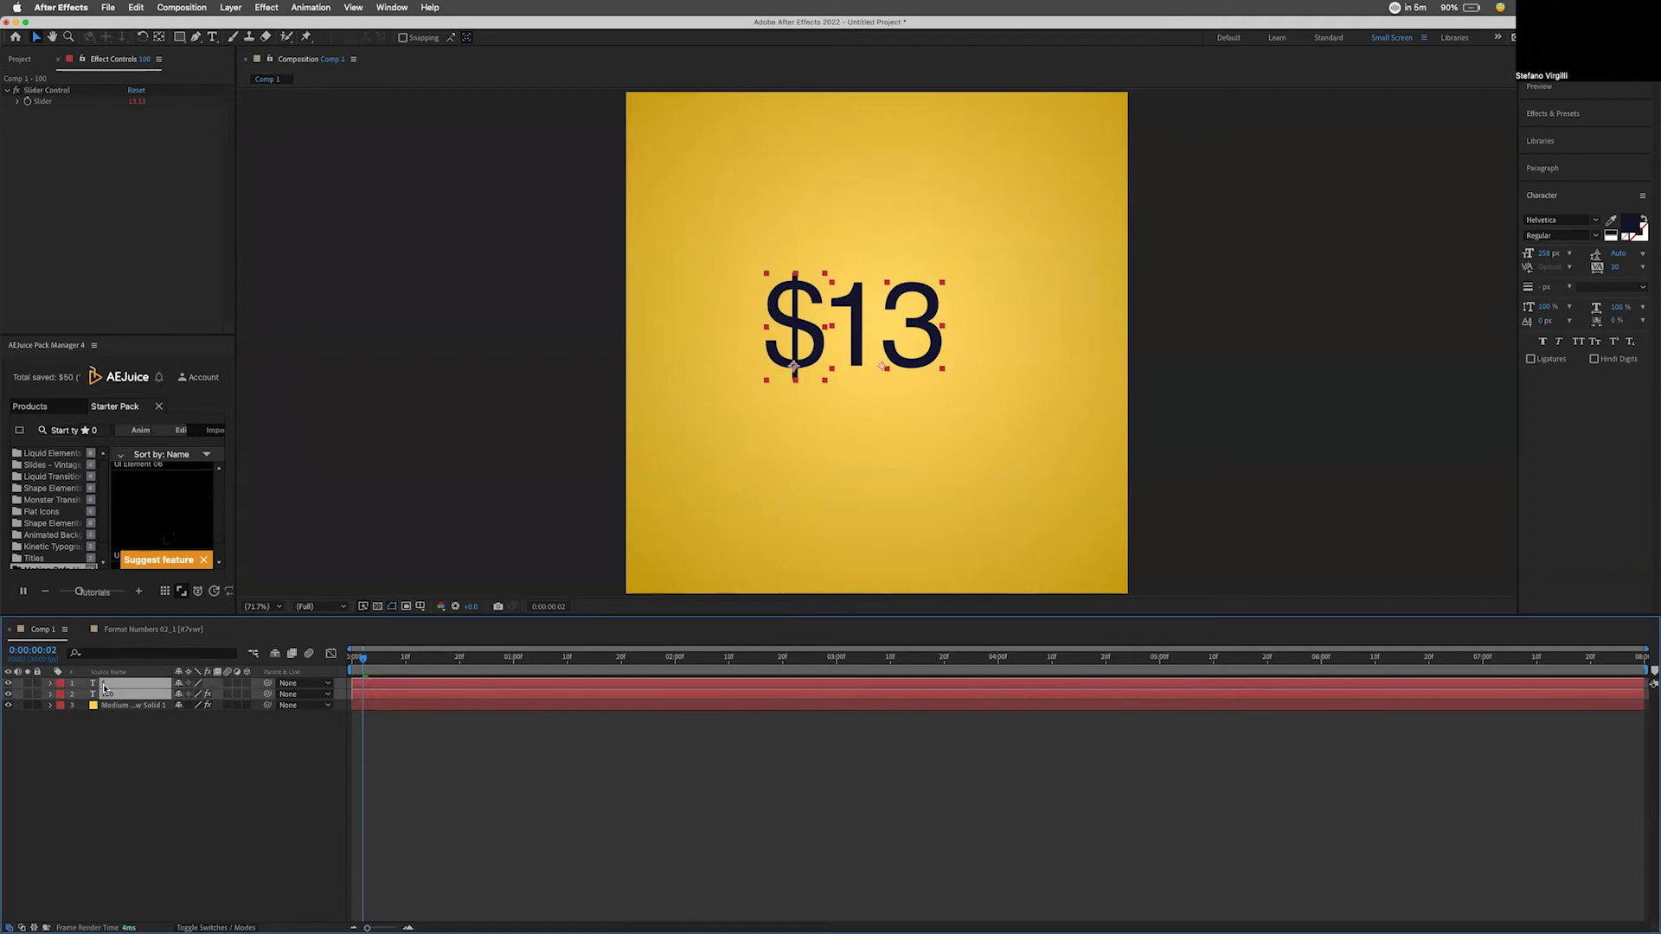
key(Delete)
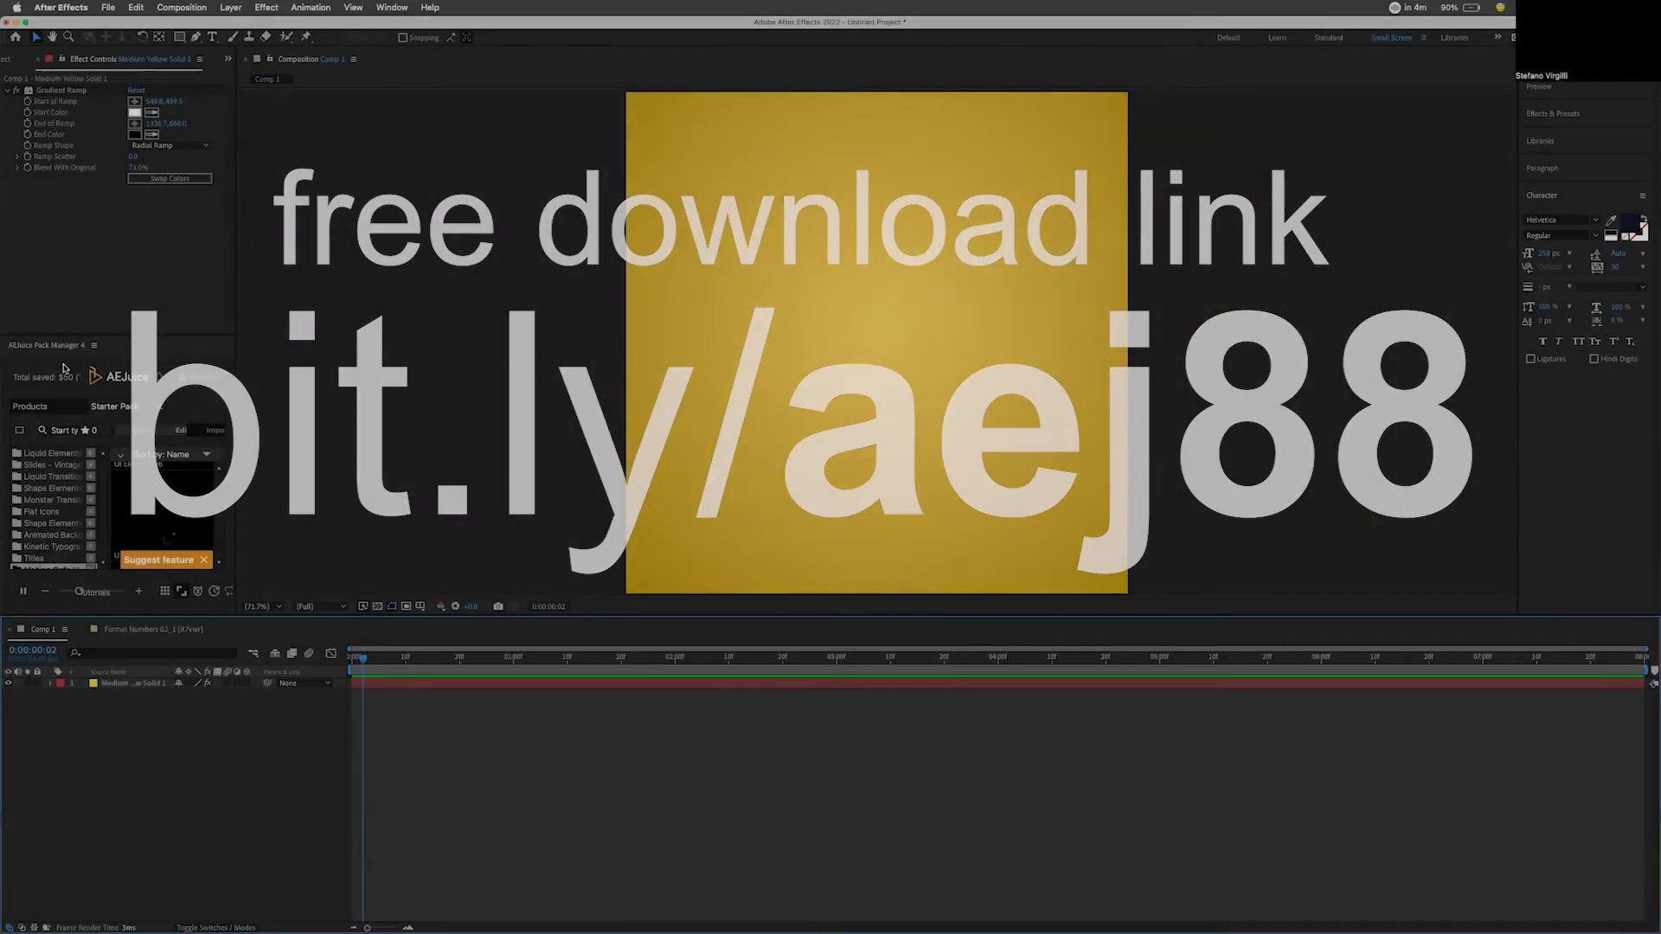
Step: Maximize AEJuice Pack Manager and add Format Numbers 02 from the Essential Survival Kit to the composition
click(61, 363)
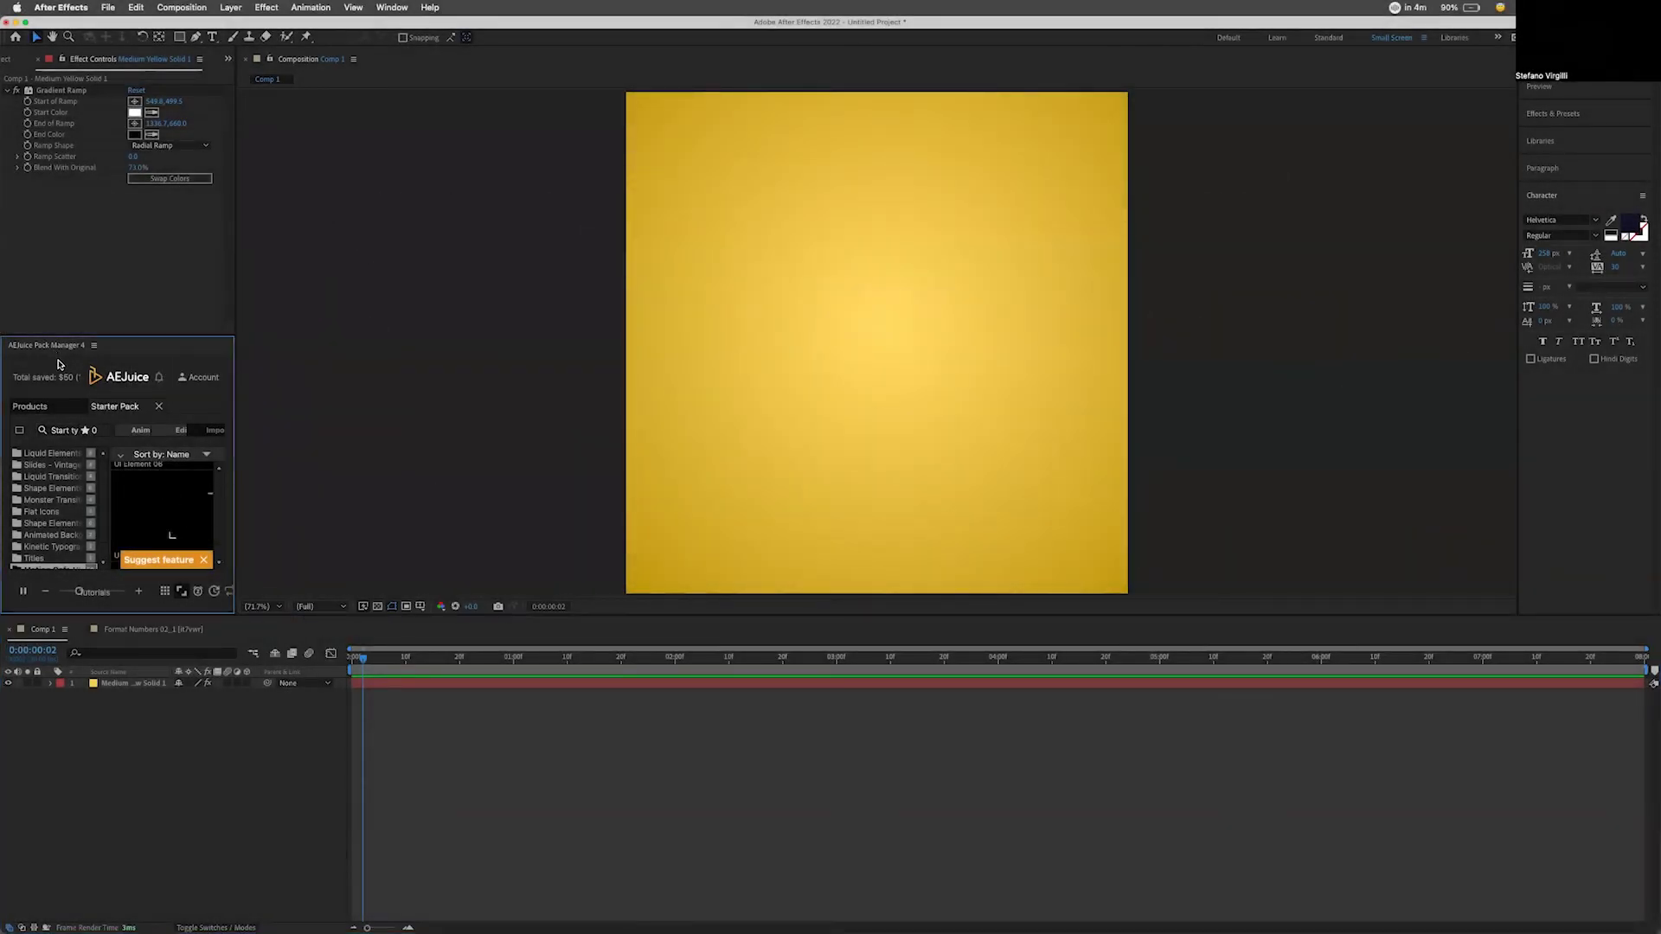
key(grave)
click(395, 780)
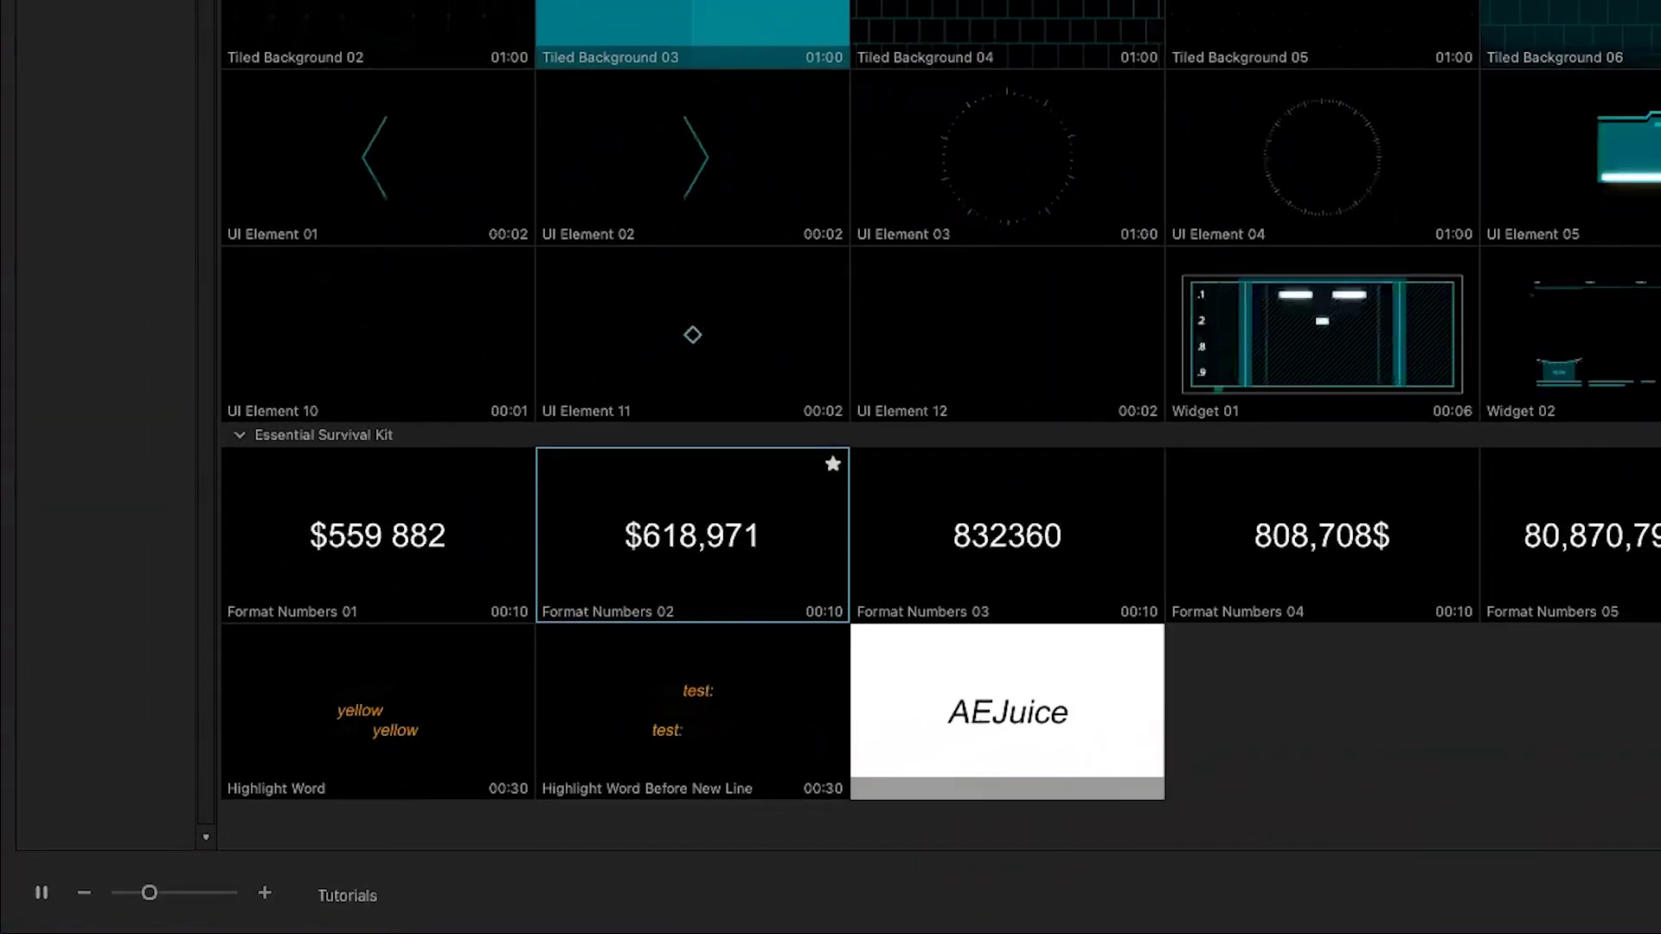
double_click(727, 549)
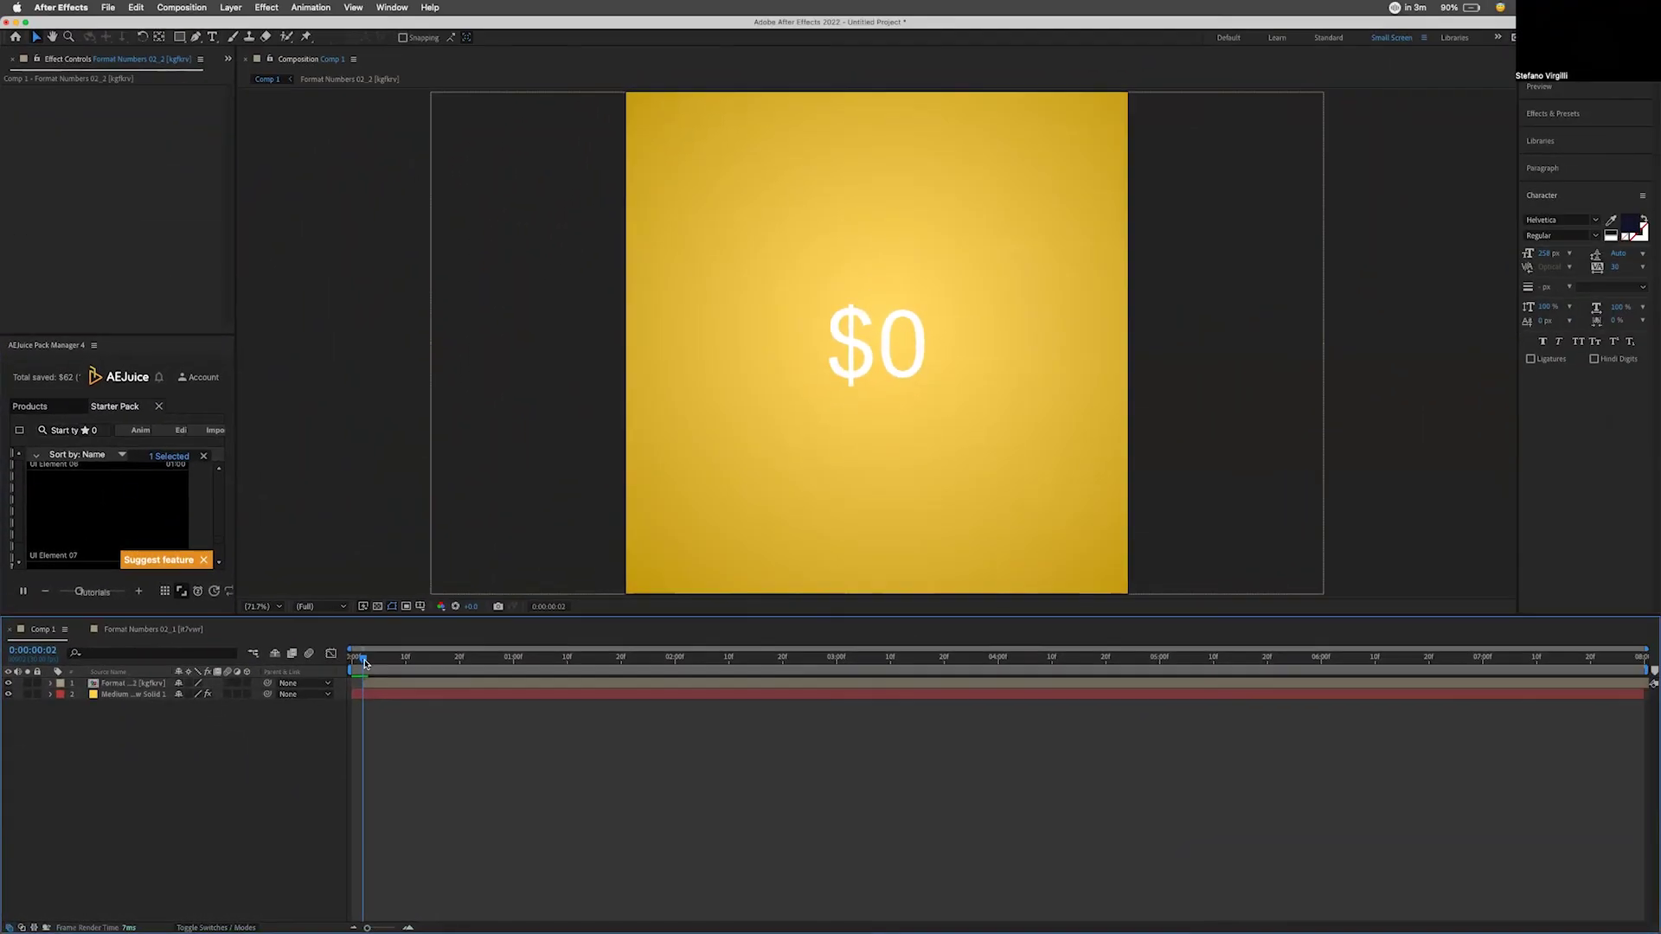
Step: Shift the Format Numbers 02 layer to the composition's start and preview its count up to 0:00:03:14
key(space)
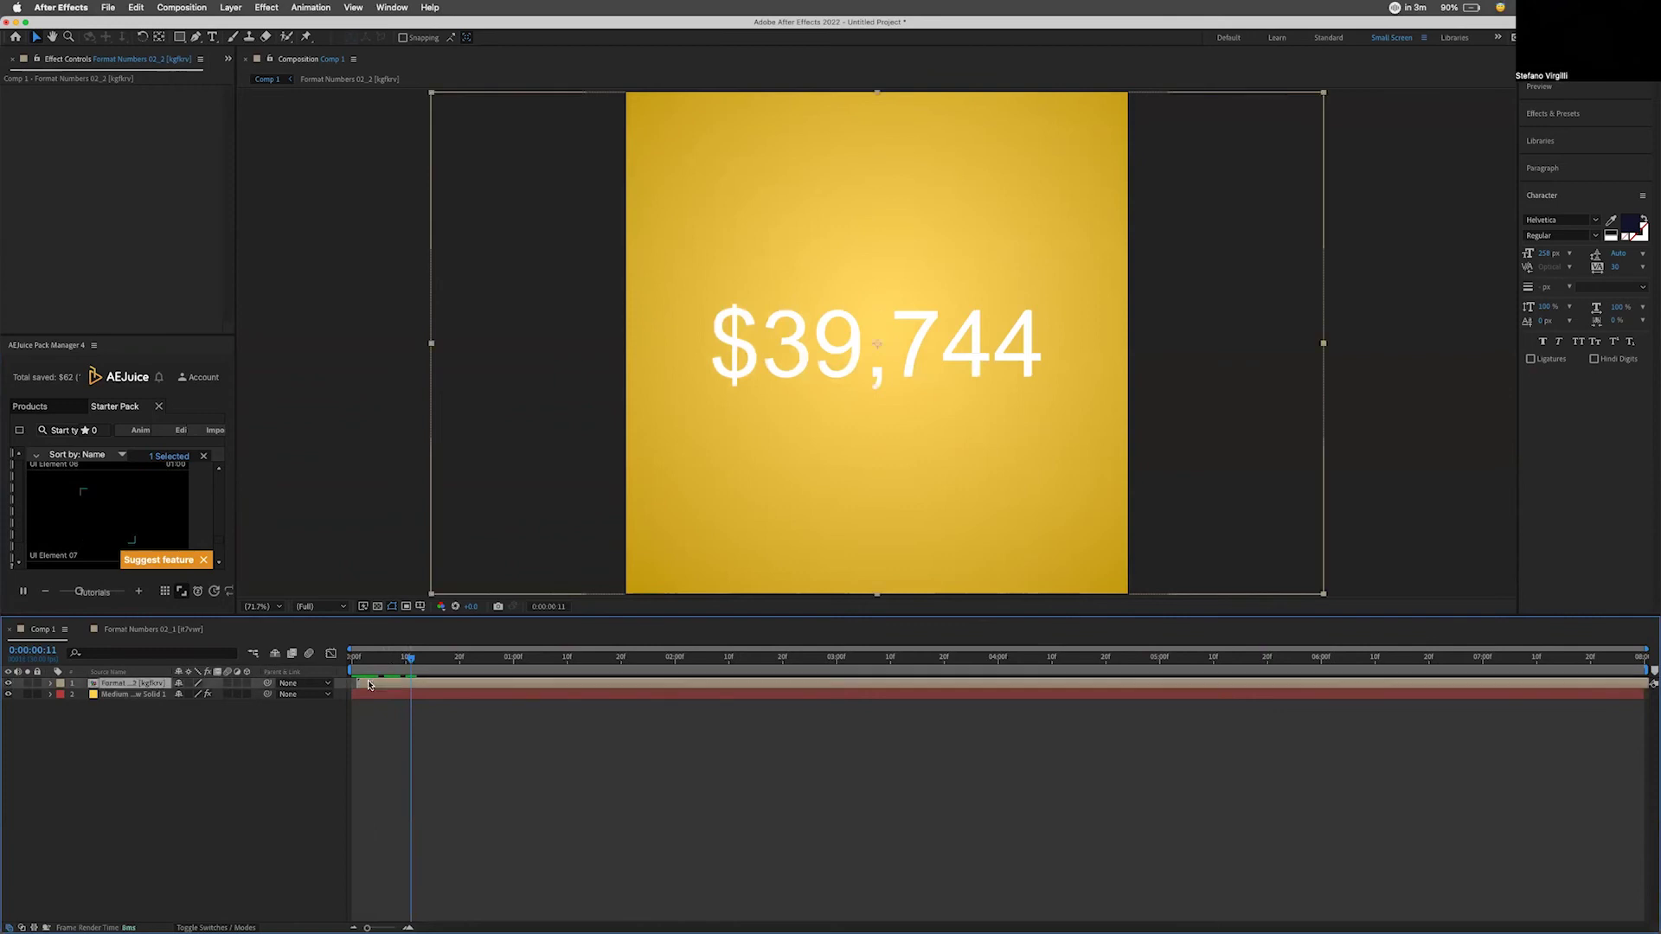
click(354, 660)
drag(355, 660, 912, 657)
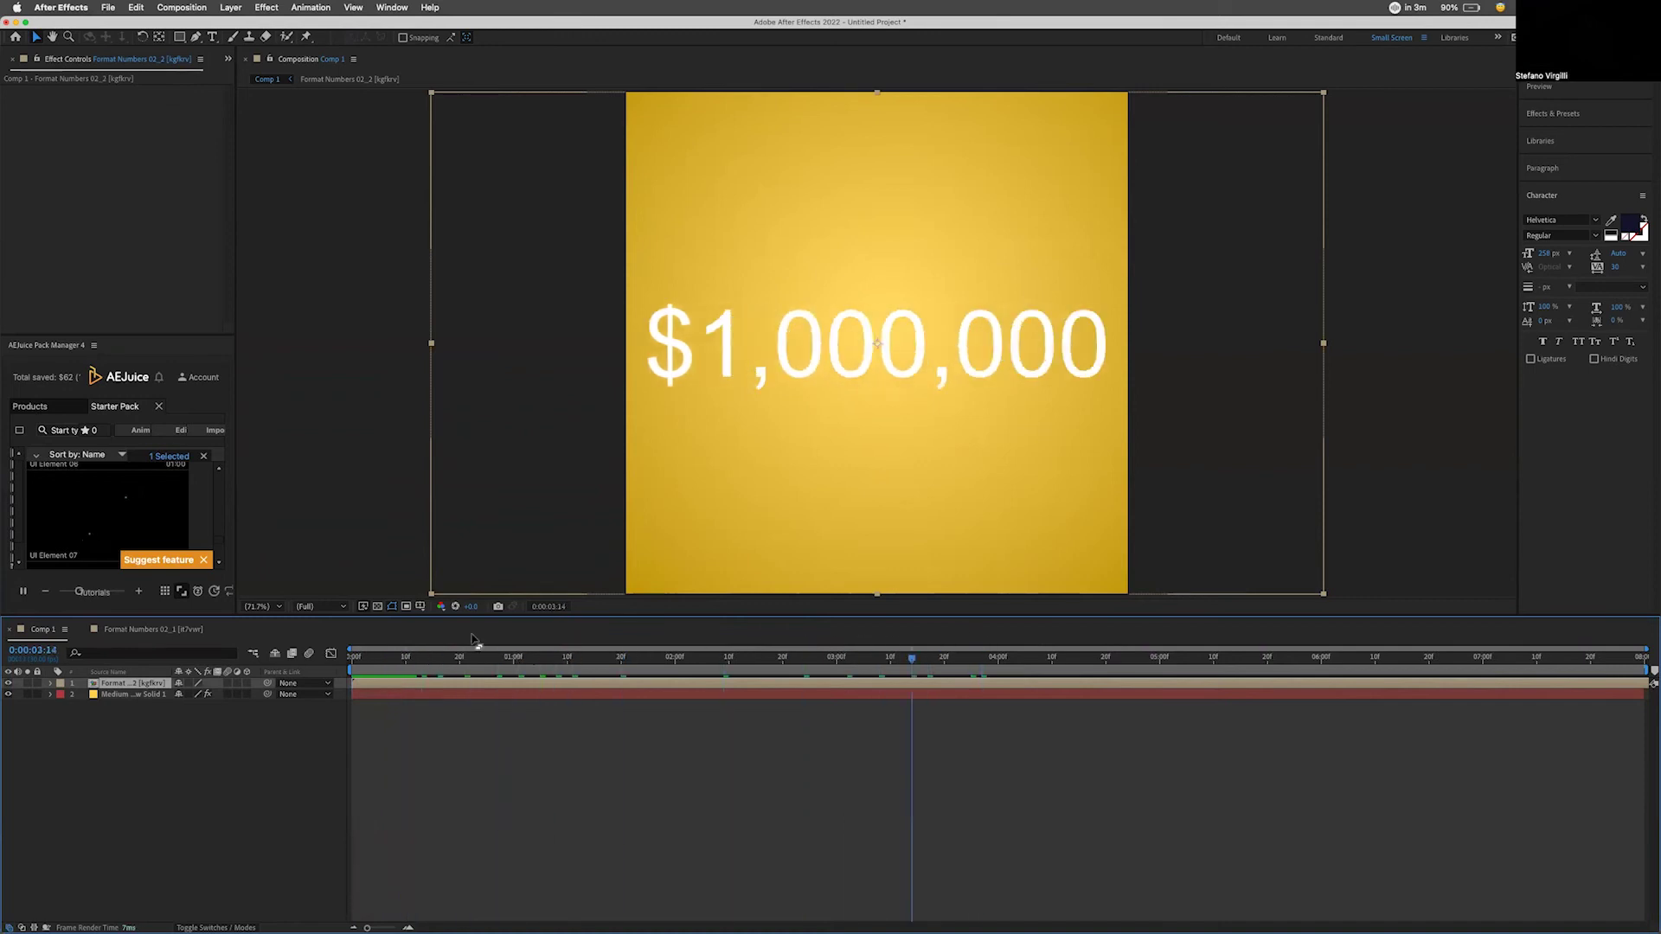
Step: Open the Format Numbers 02 precomp, reveal the number layer's Slider keyframes and scrub to the last one at 0:00:02:15
double_click(93, 683)
click(123, 684)
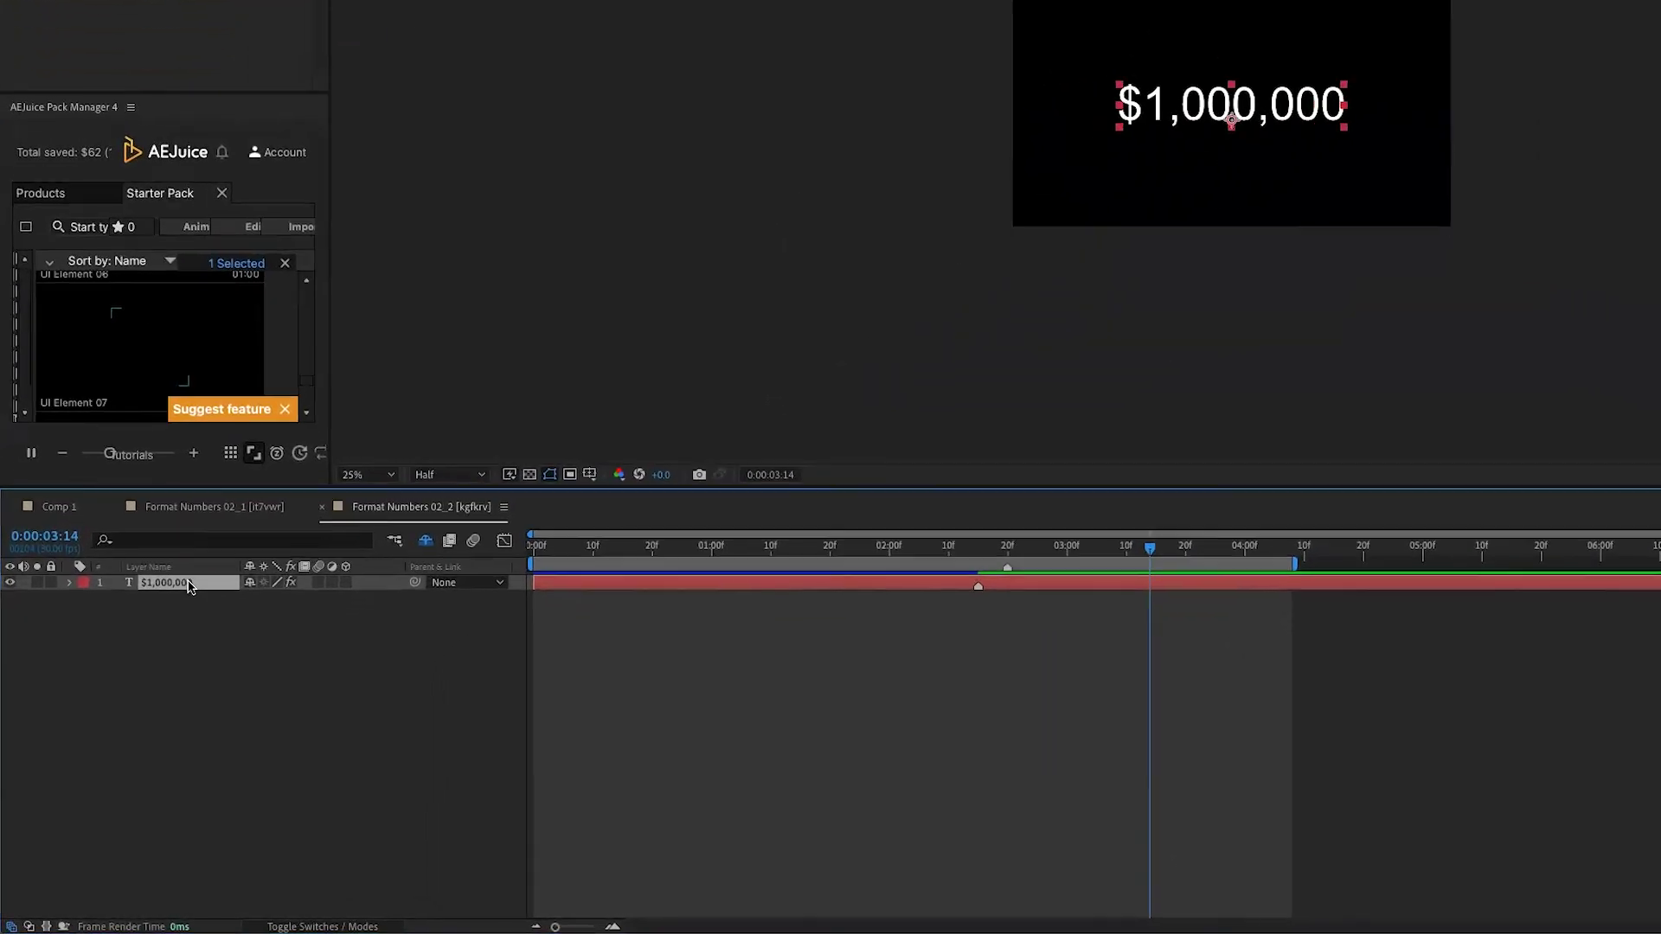
key(u)
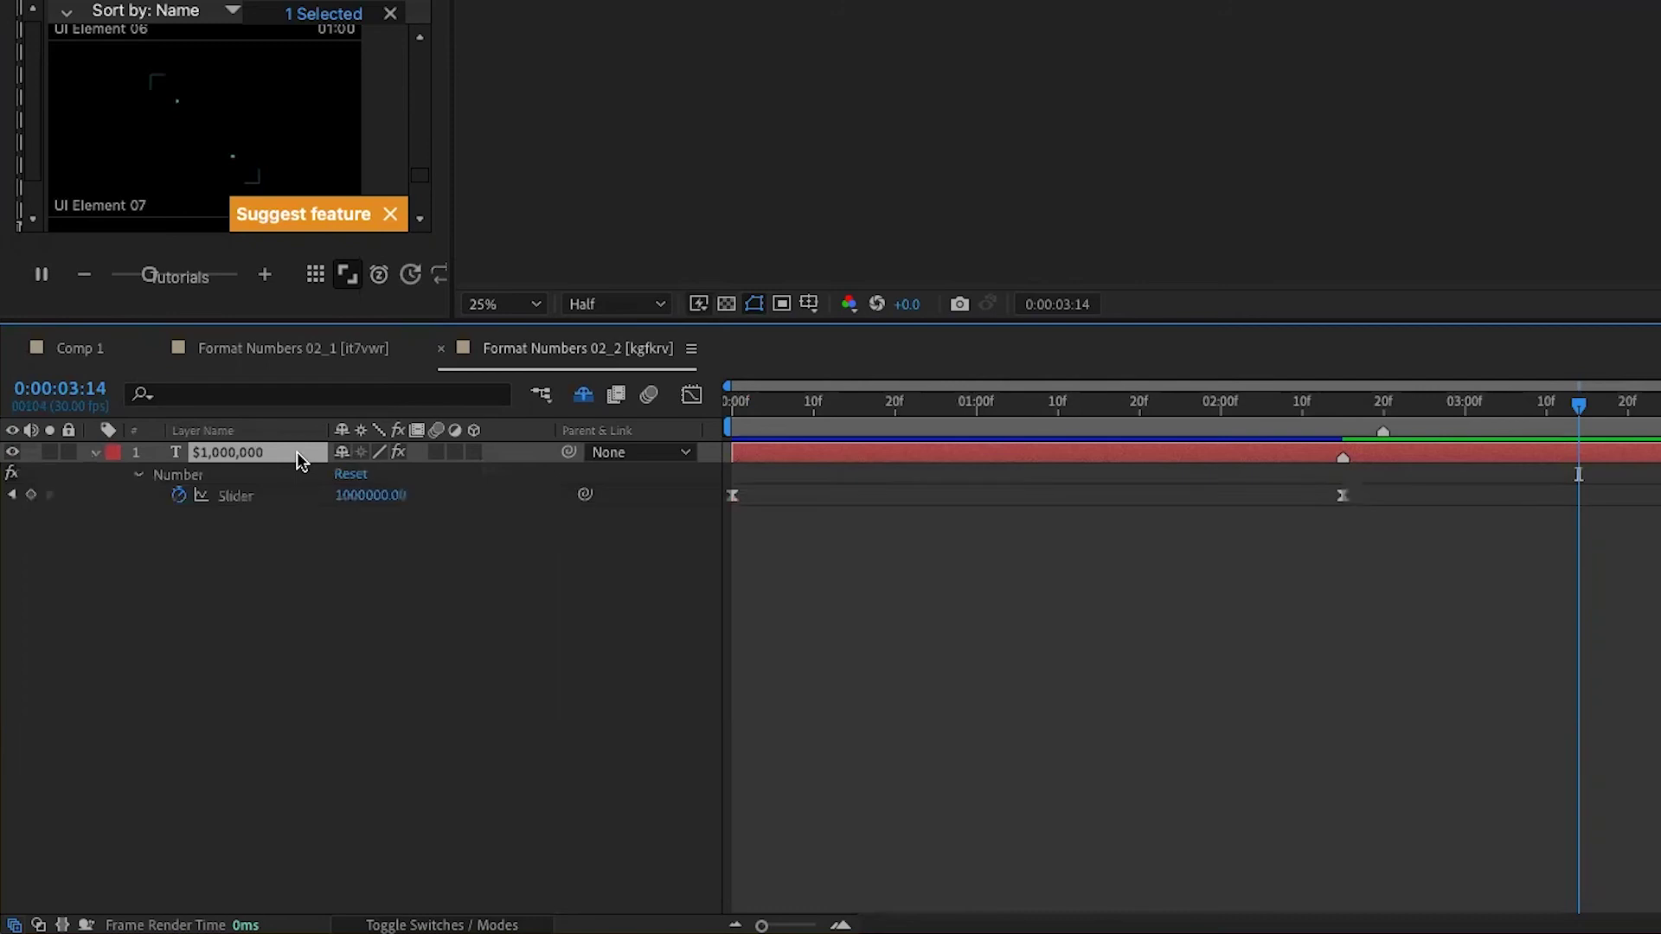
drag(807, 407, 1343, 413)
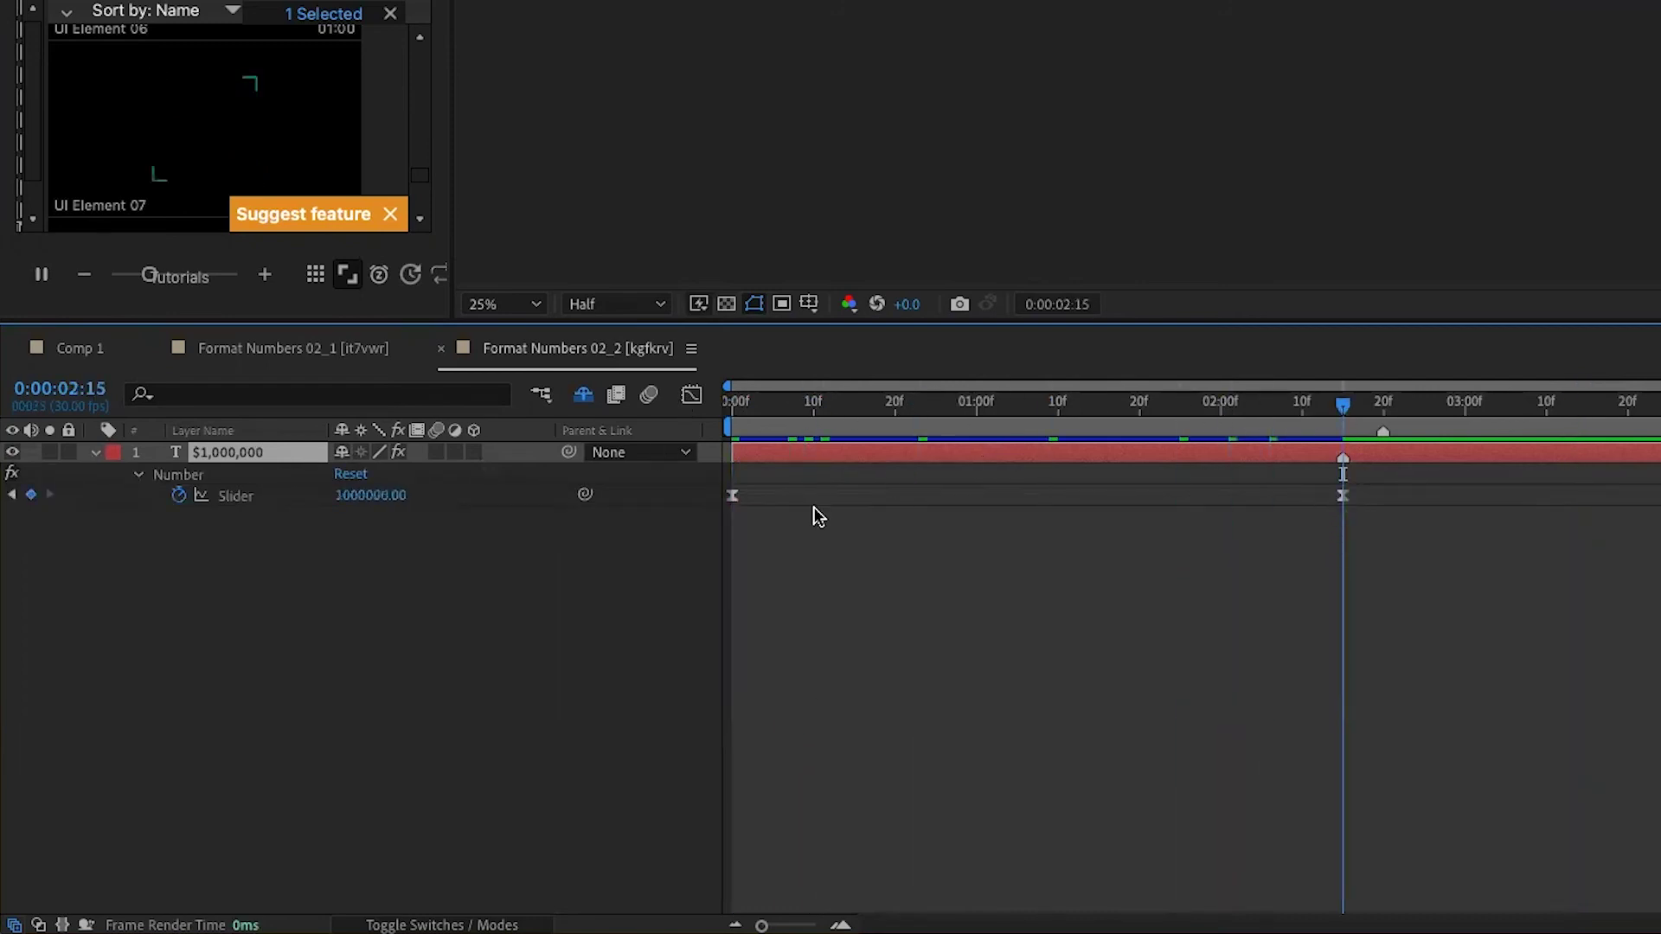
Step: Try retiming the count by moving the Slider's end keyframe later and earlier, and preview it from the start
click(1342, 495)
key(Delete)
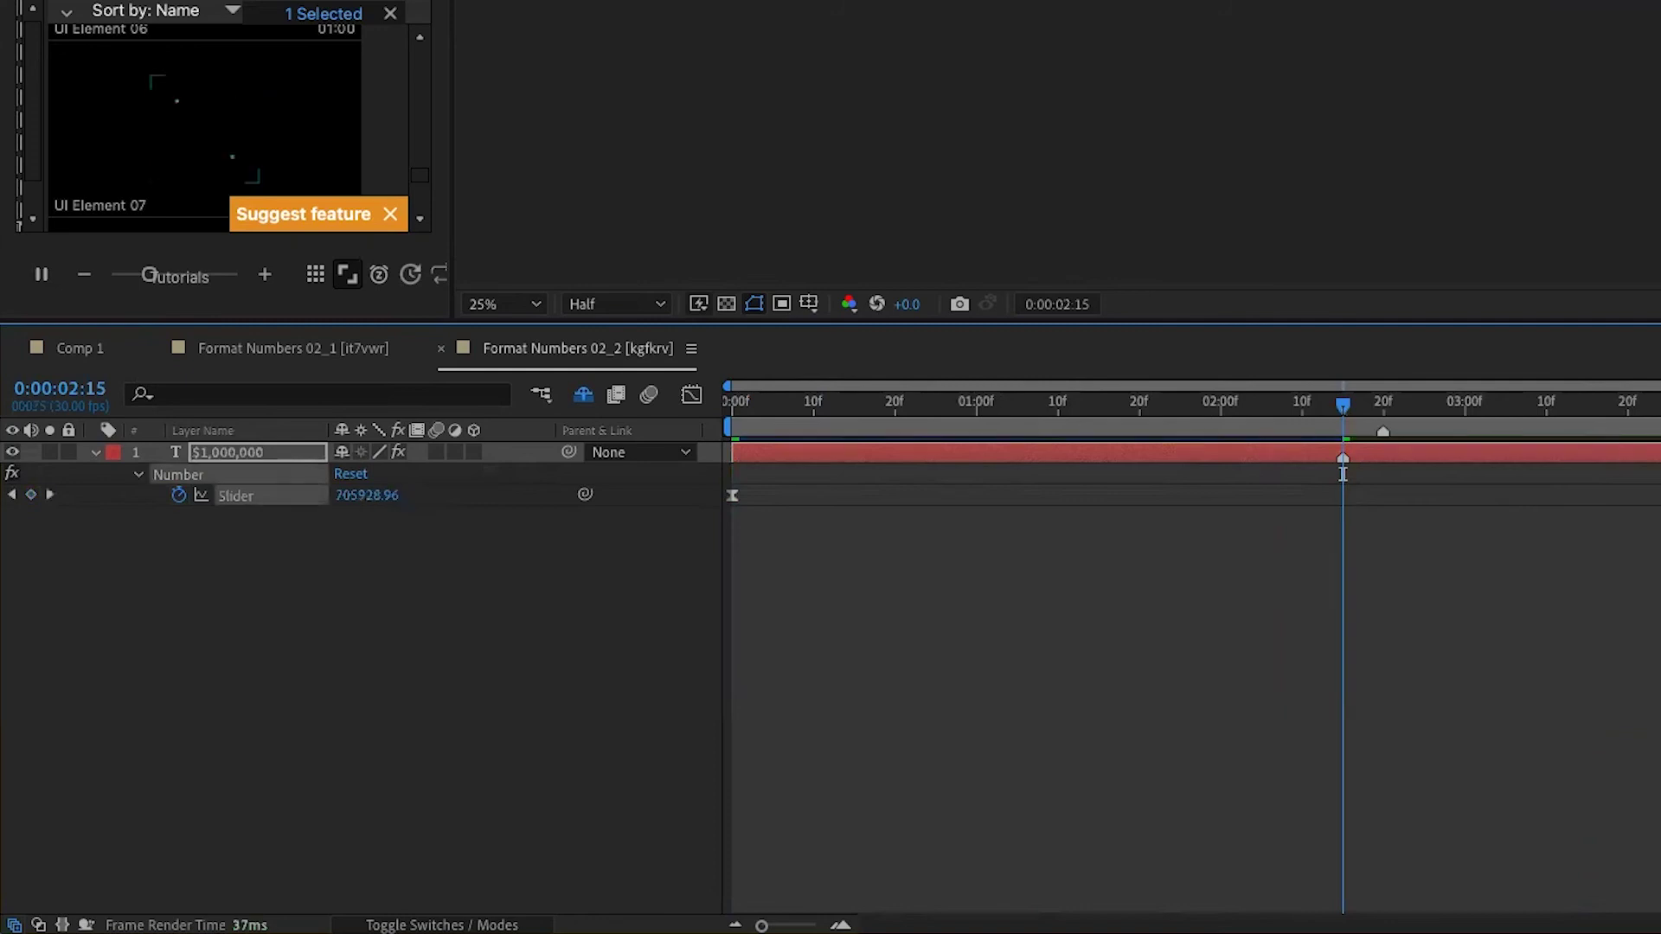
drag(1456, 494, 942, 495)
key(Home)
key(space)
key(ctrl+z)
Step: Remove all keyframes from the Number Slider, give it the expression time, and preview the count
click(279, 509)
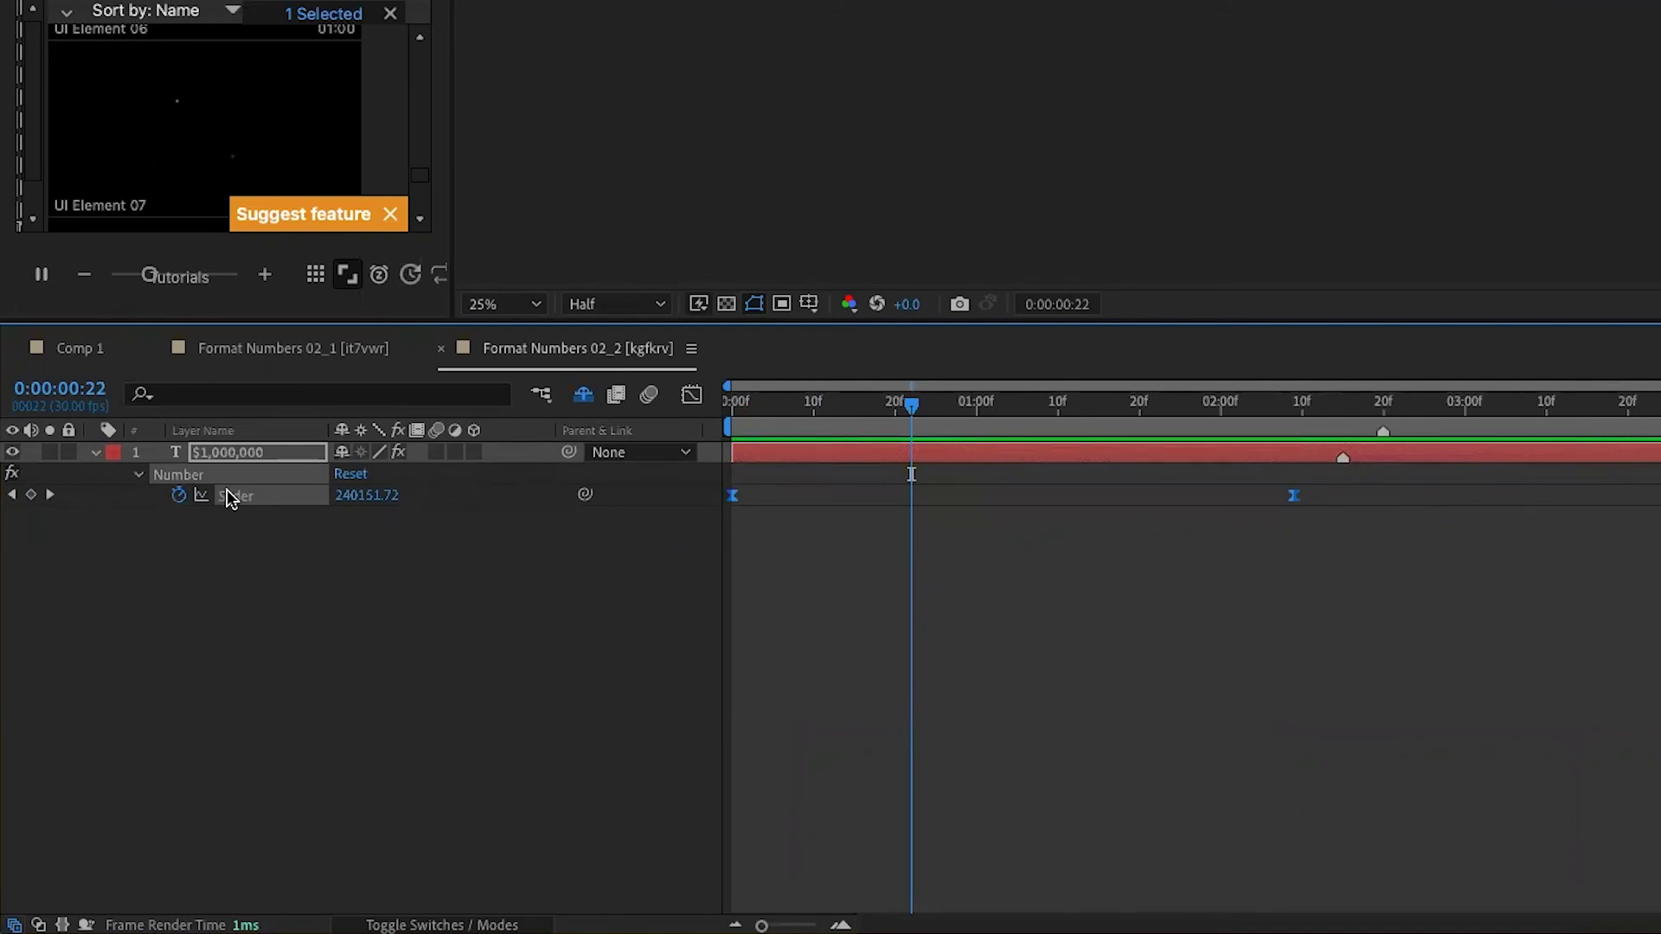
click(178, 495)
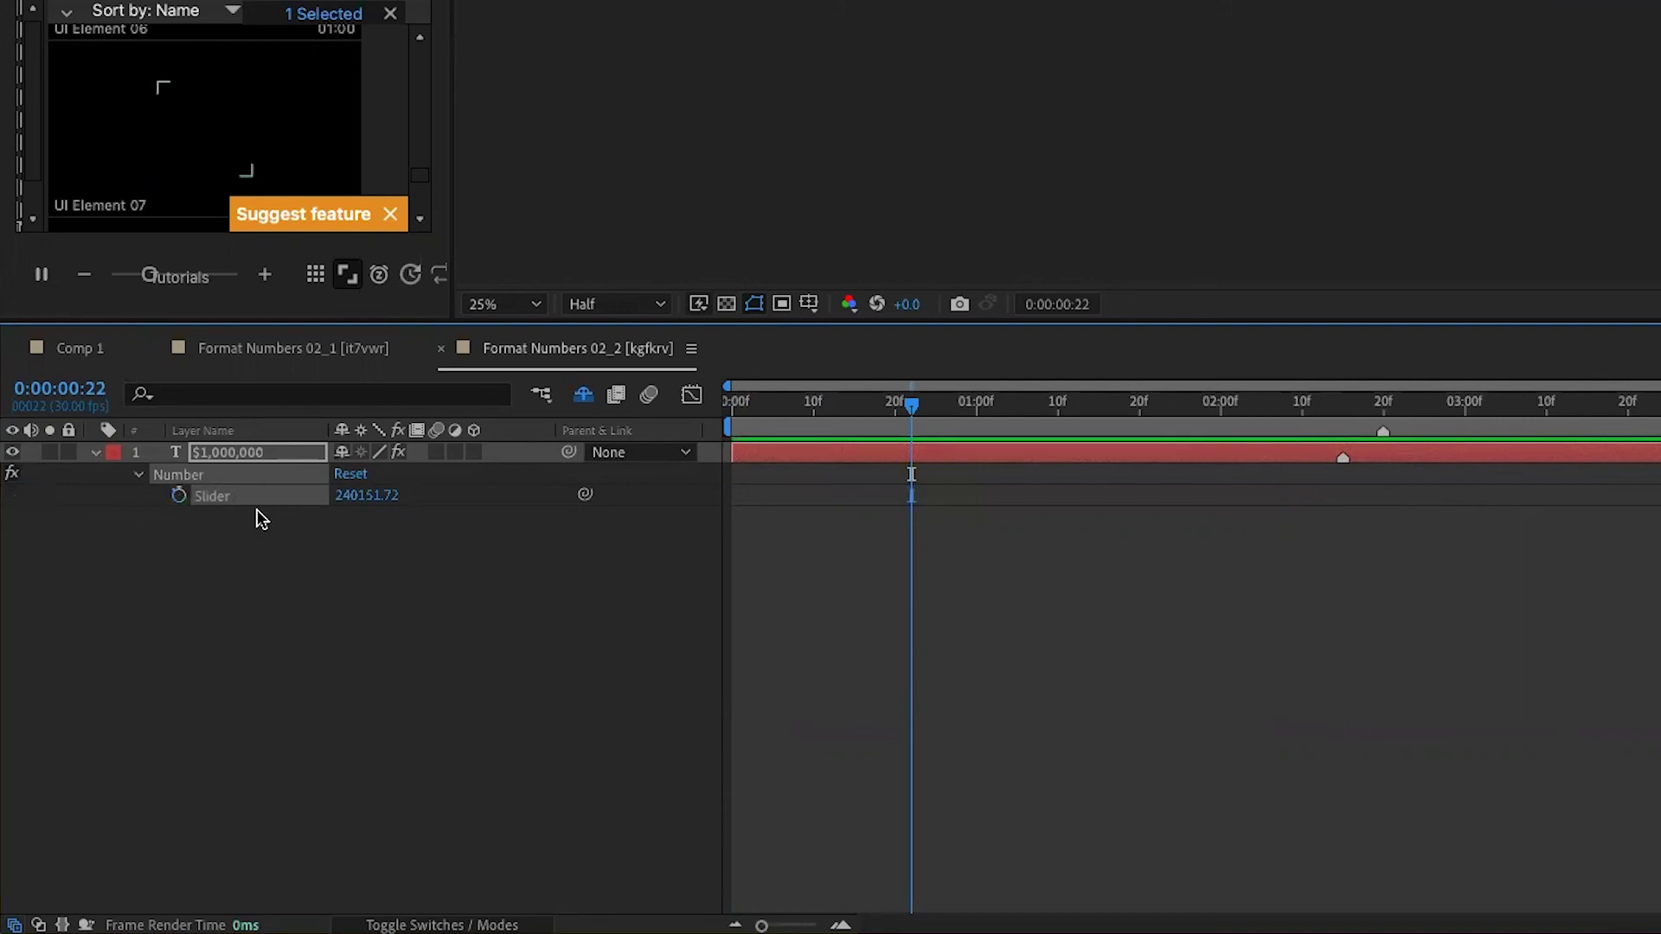
alt+click(178, 495)
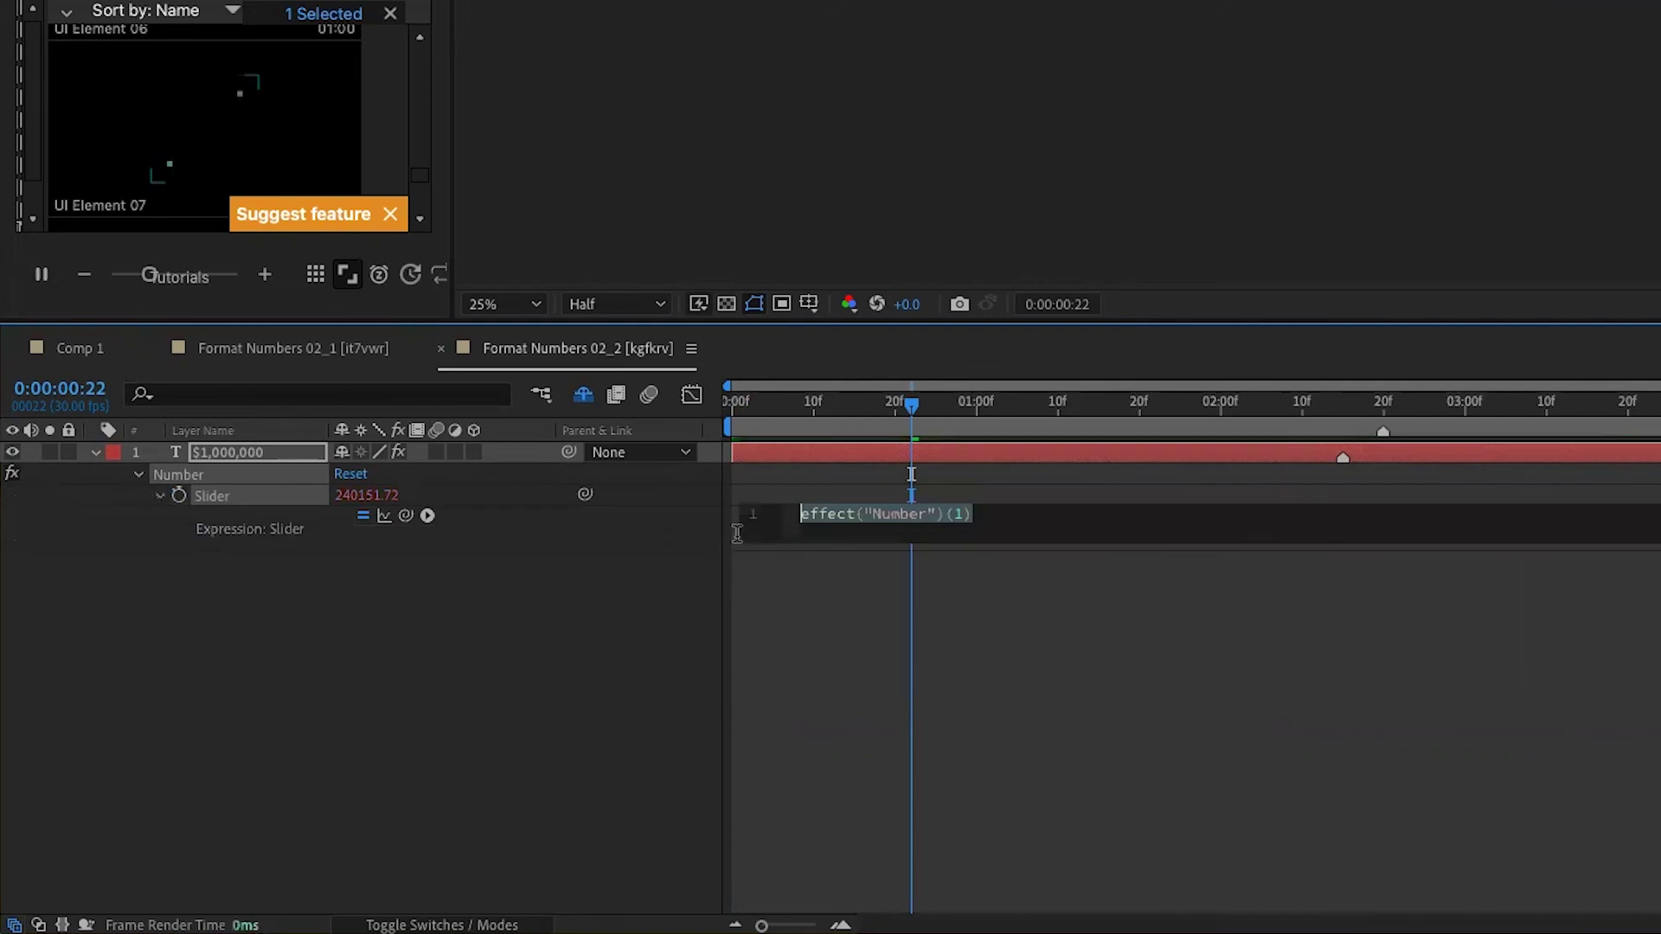
text(time)
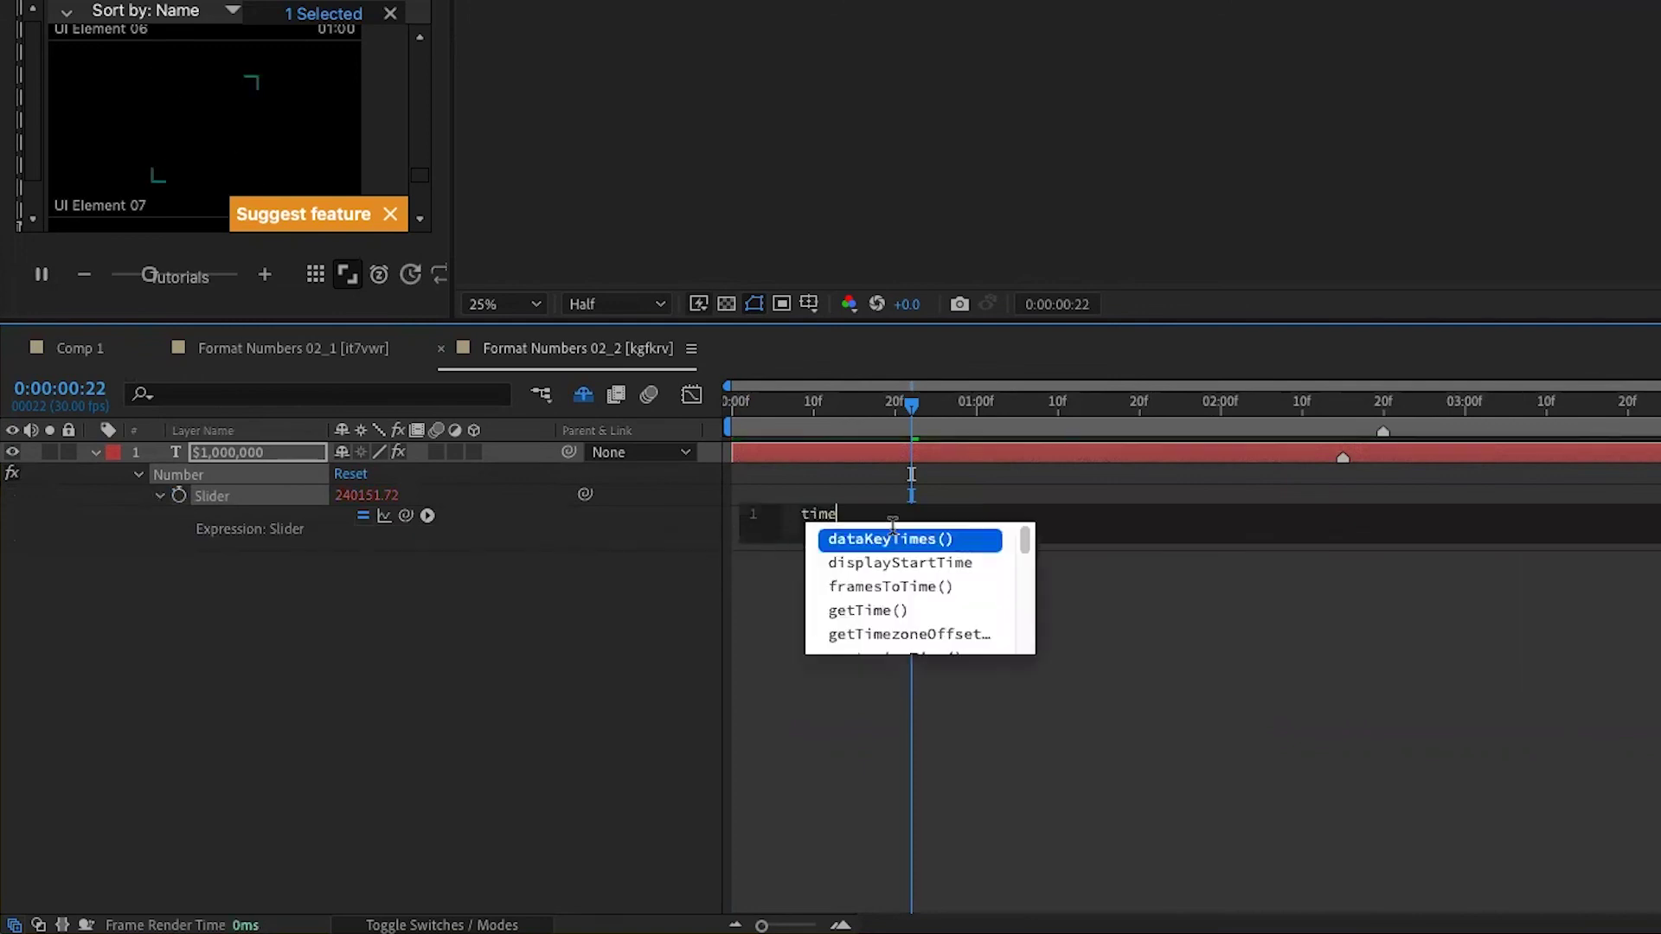
key(KP_Enter)
key(space)
key(space)
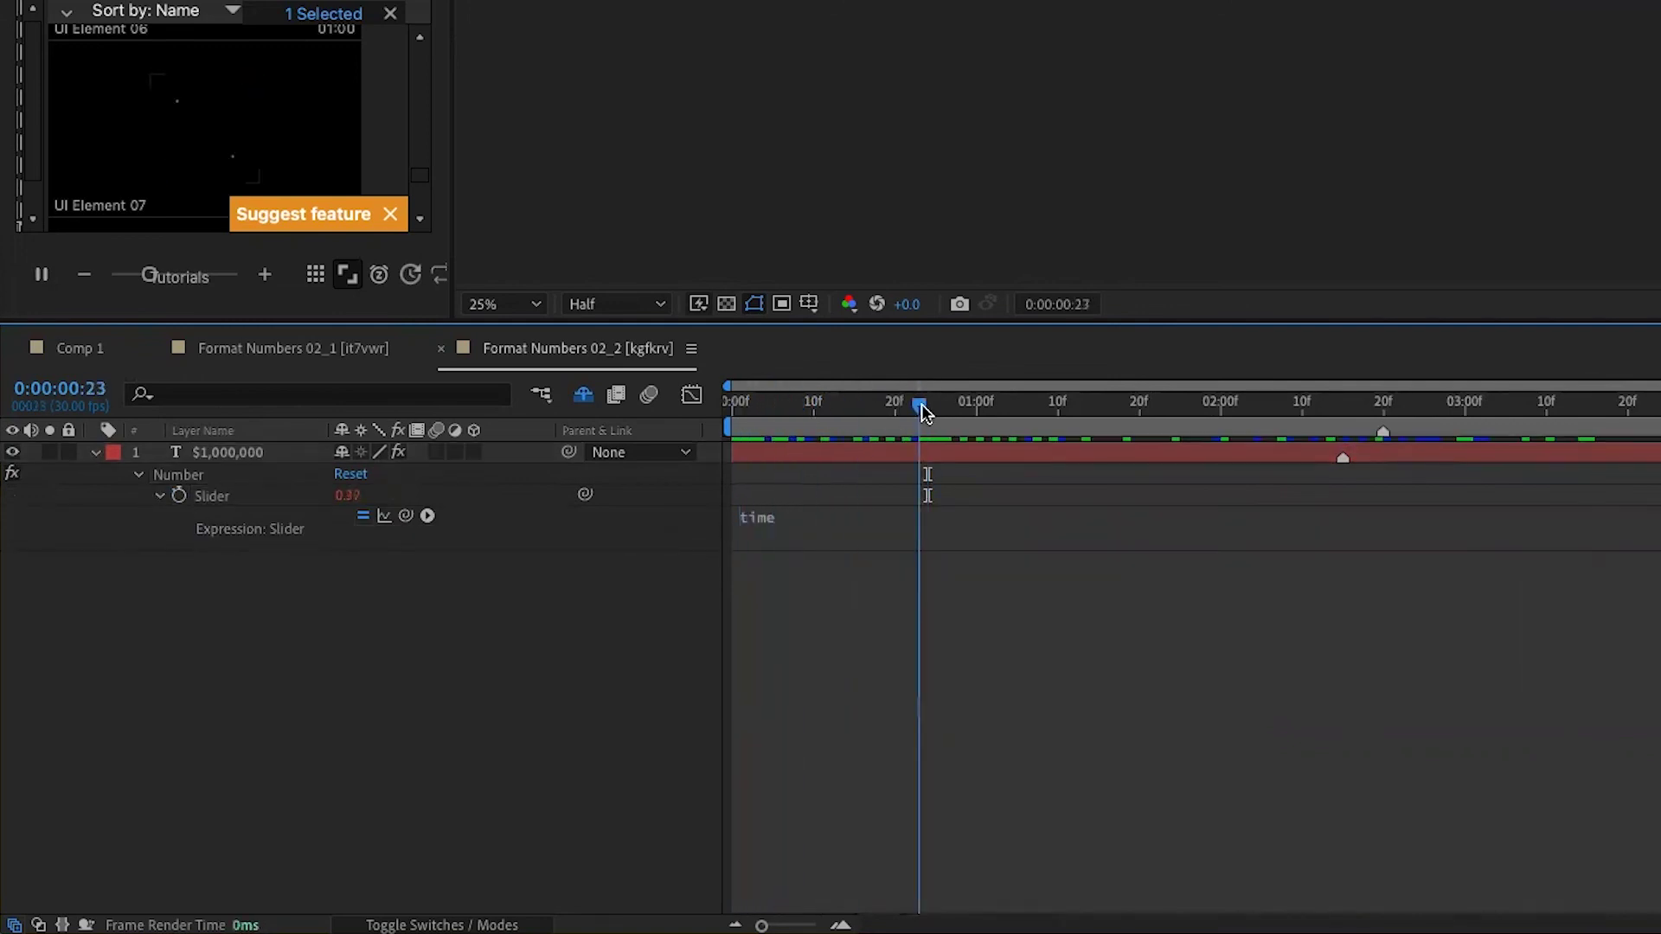
Step: Change the Slider's expression to time*1000 and preview the counter up to 0:00:02:27
click(822, 516)
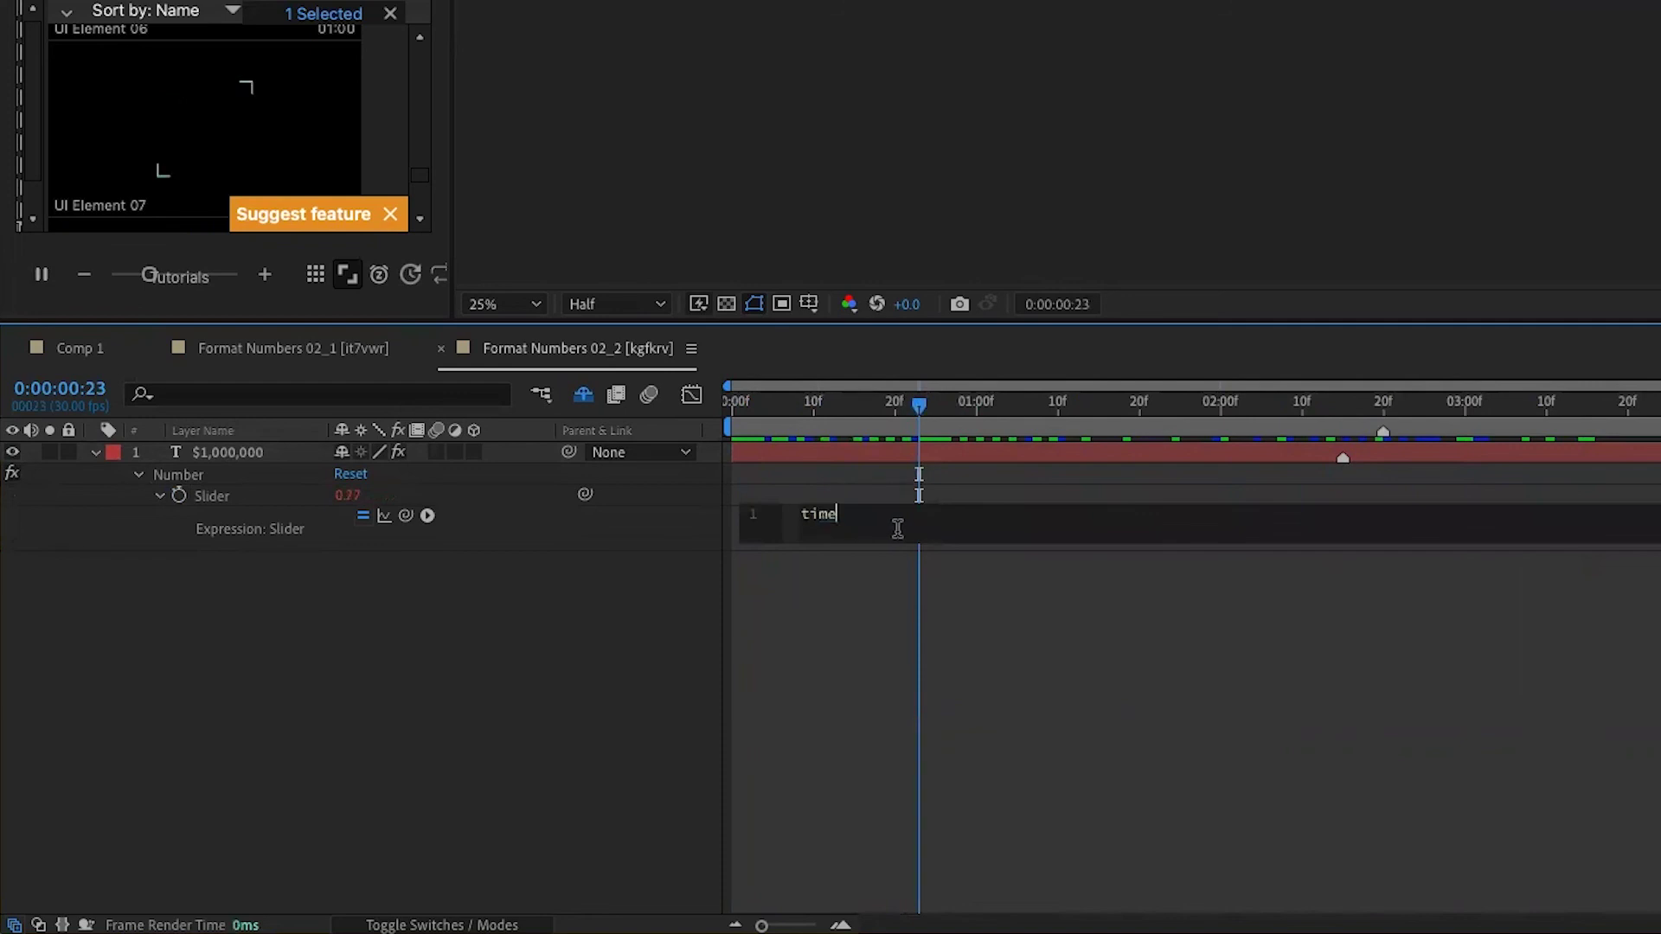
text(*1000)
click(815, 616)
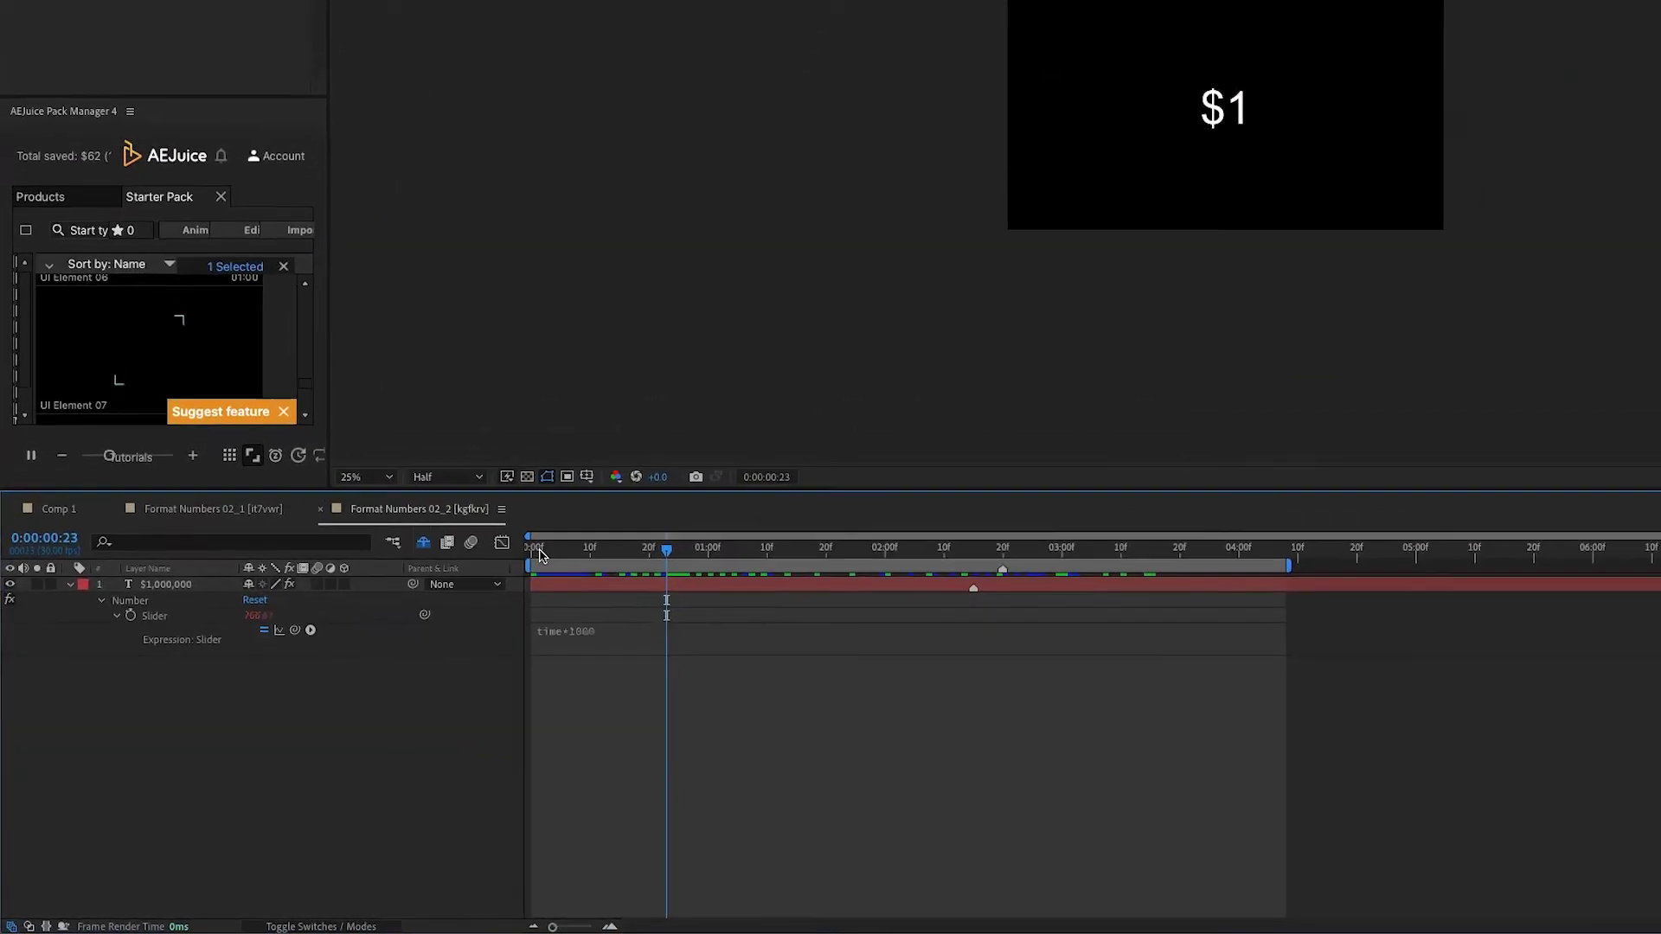
drag(538, 554, 937, 532)
drag(666, 647, 749, 647)
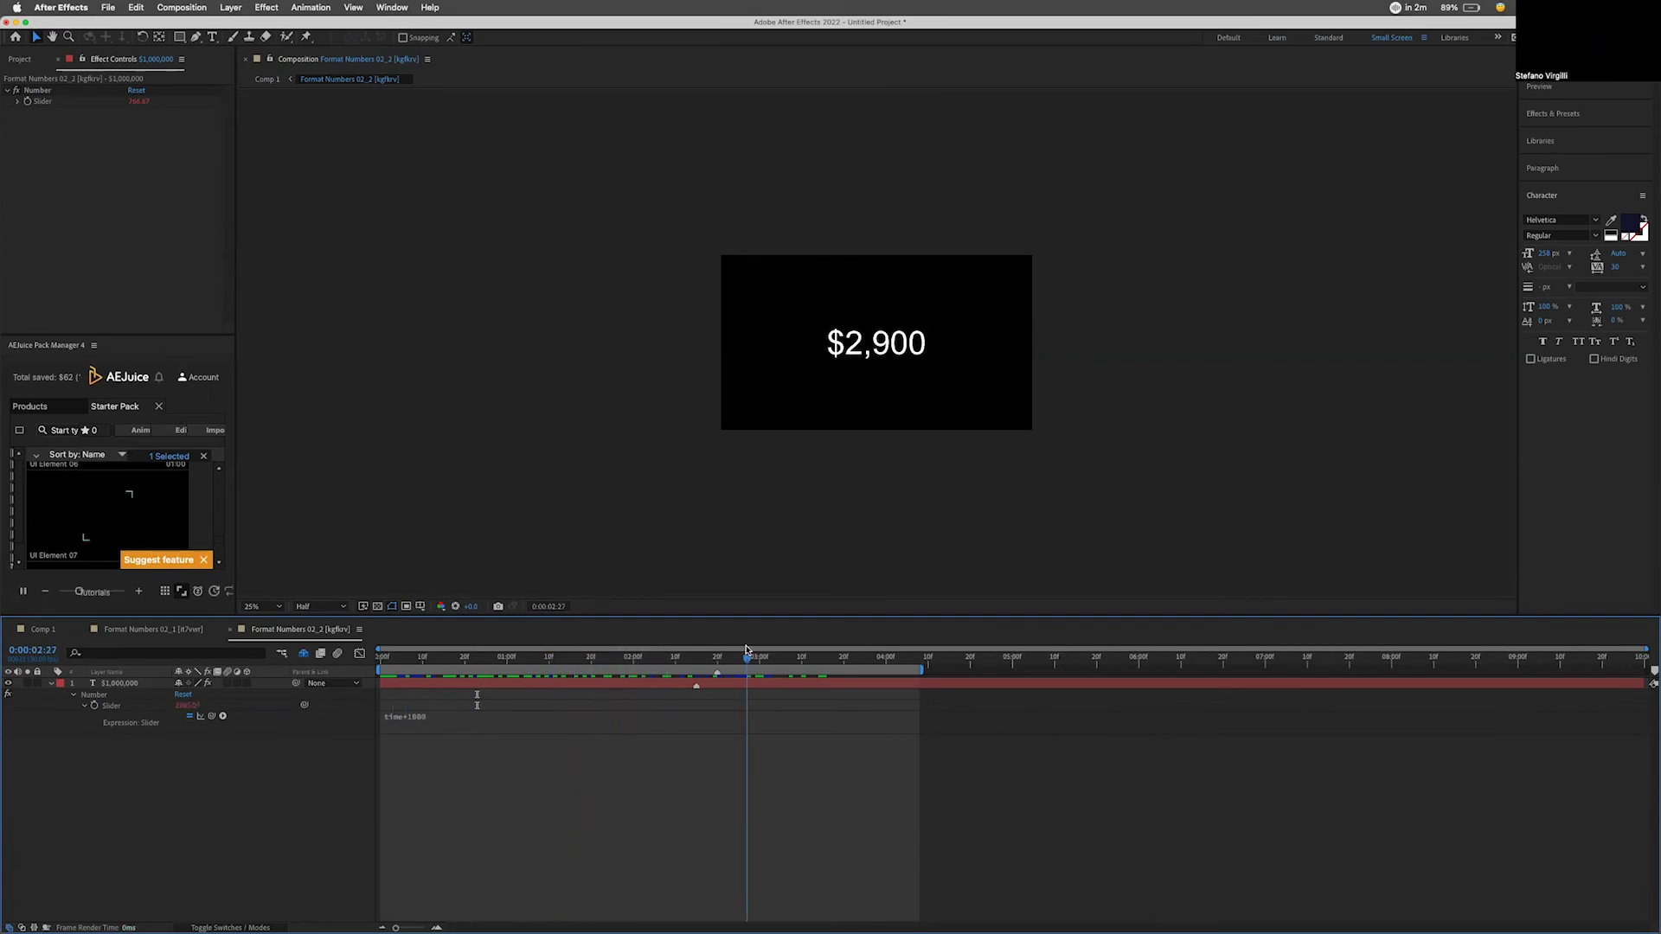